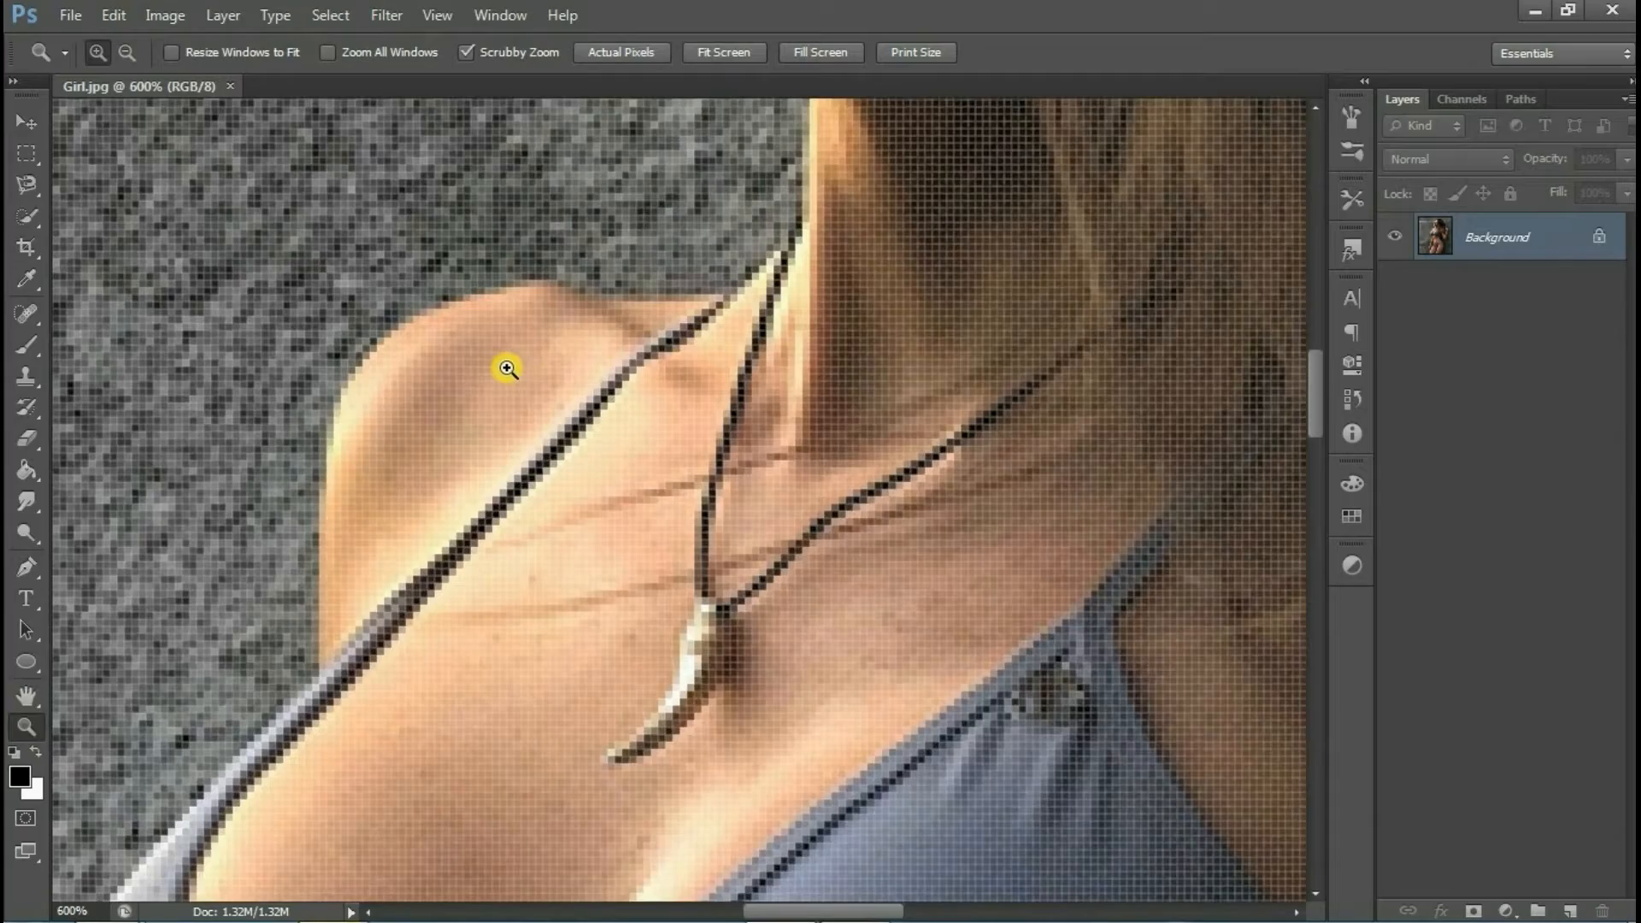
- Zoom to 800% and trace the outer edge of the left shoulder strap with the Pen tool, starting at its neck end
{"action": "left_click", "coordinate": [507, 368]}
{"action": "left_click", "coordinate": [300, 211]}
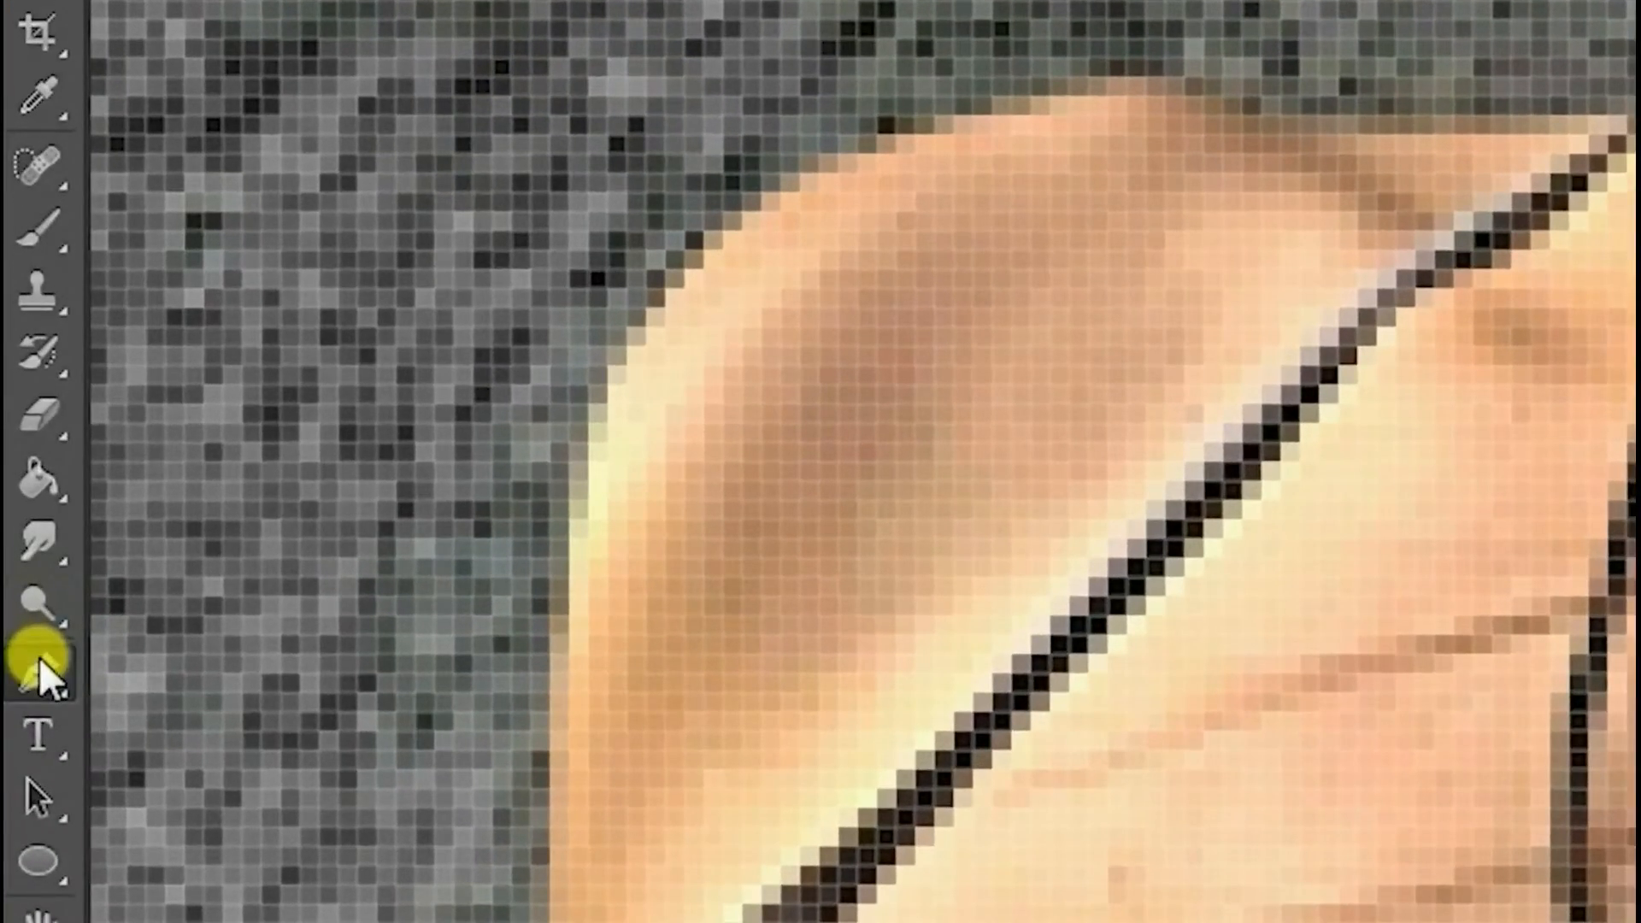
{"action": "left_click", "coordinate": [39, 663]}
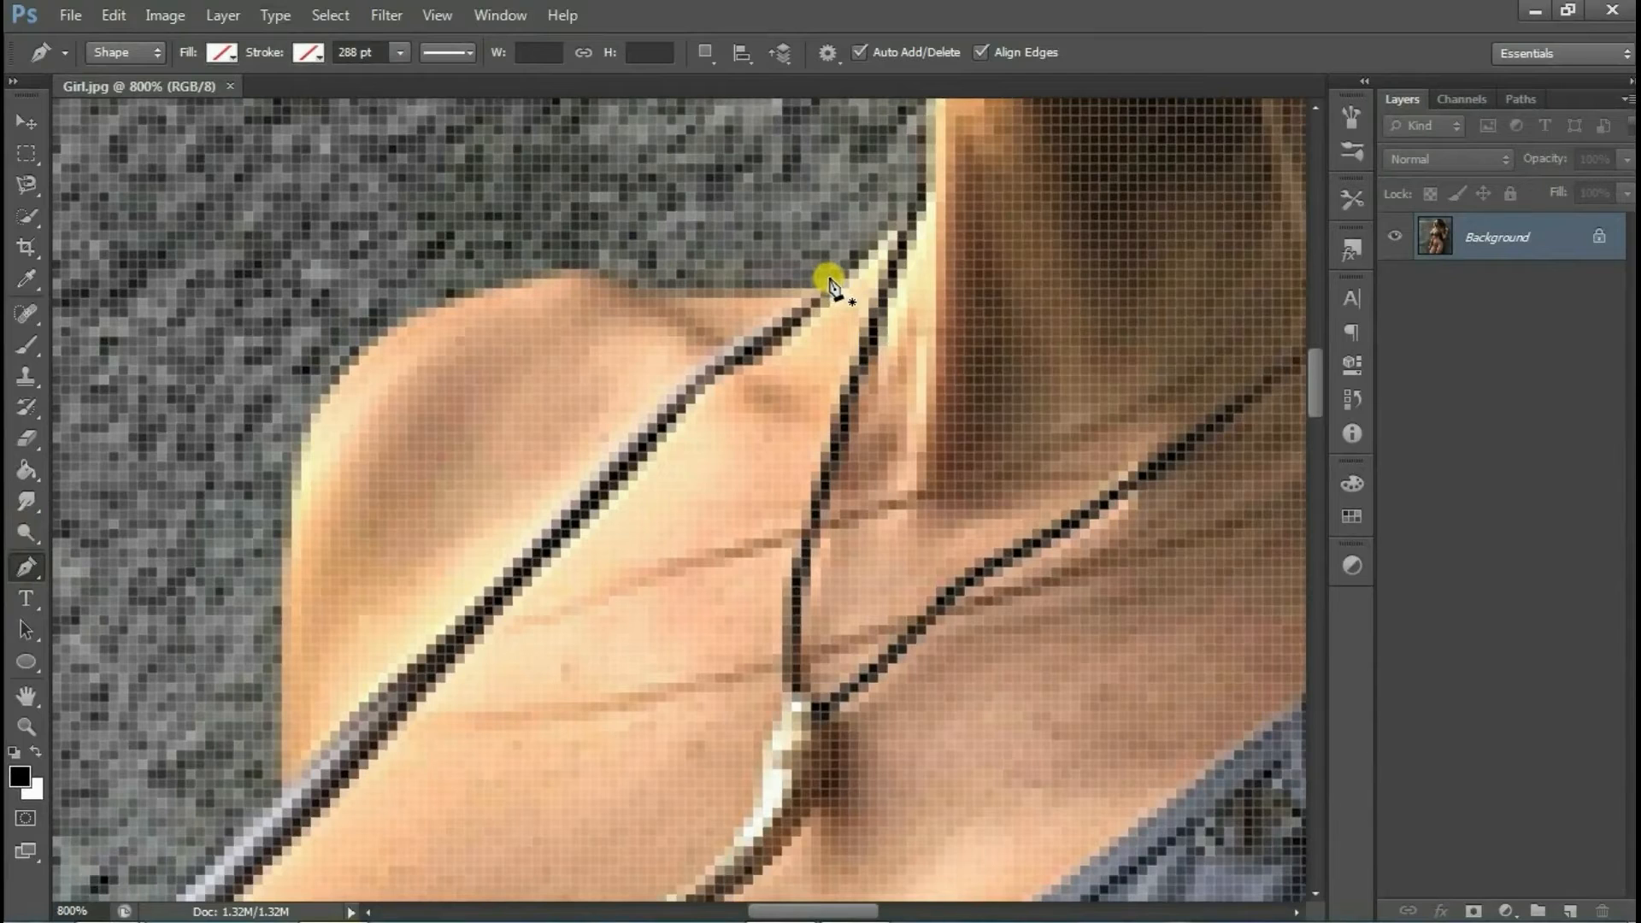
{"action": "left_click", "coordinate": [869, 248]}
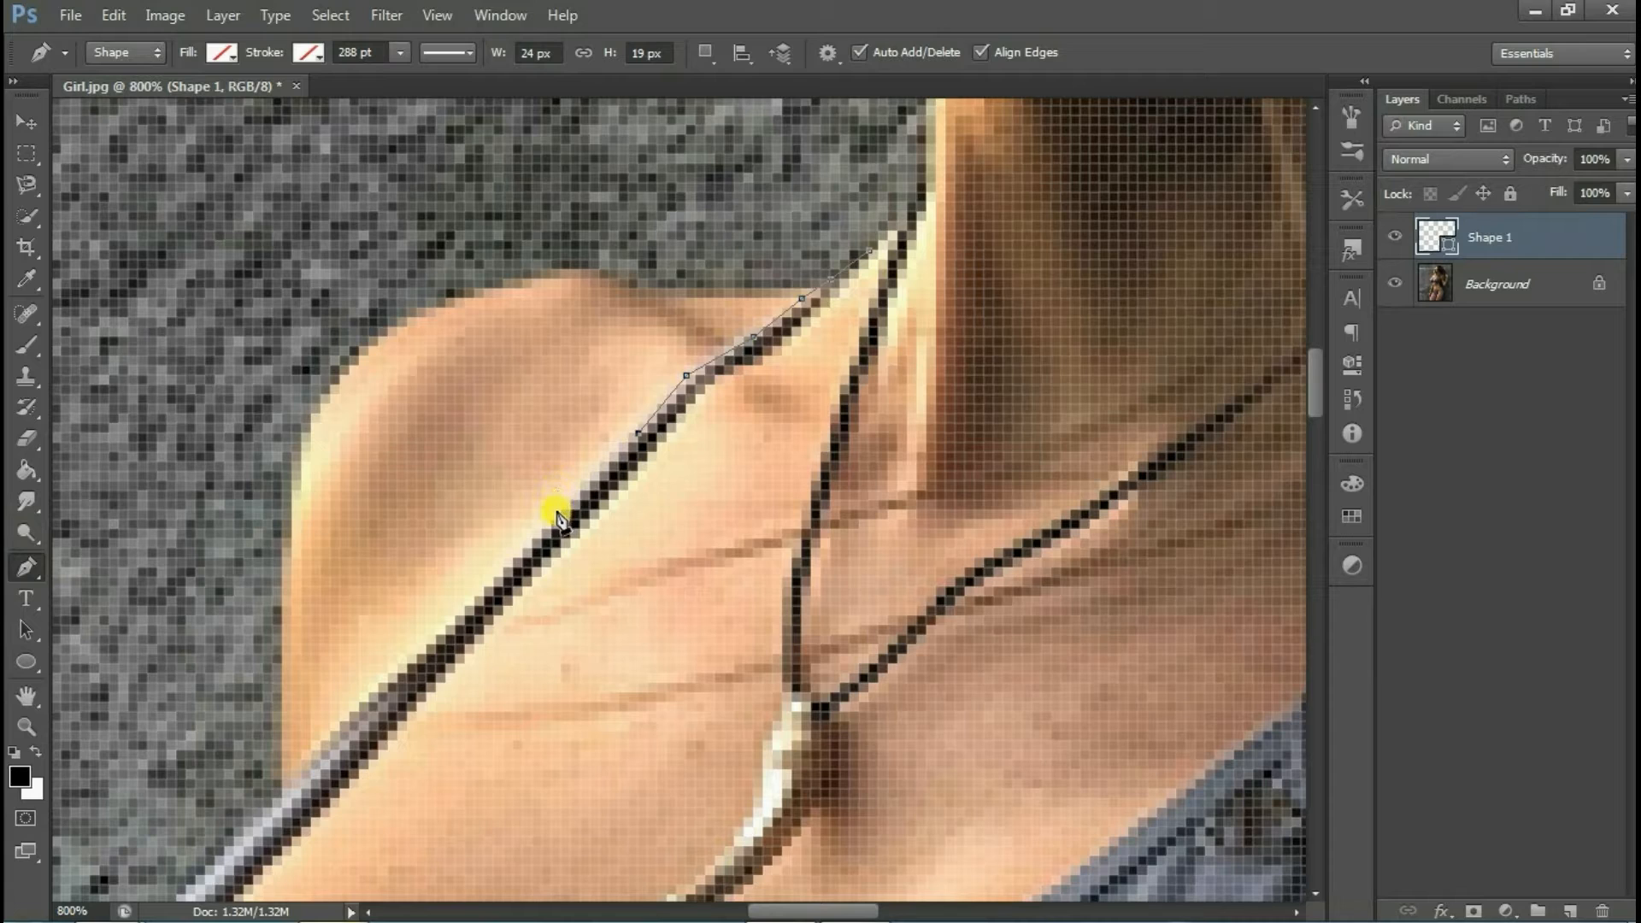
{"action": "left_click", "coordinate": [397, 682]}
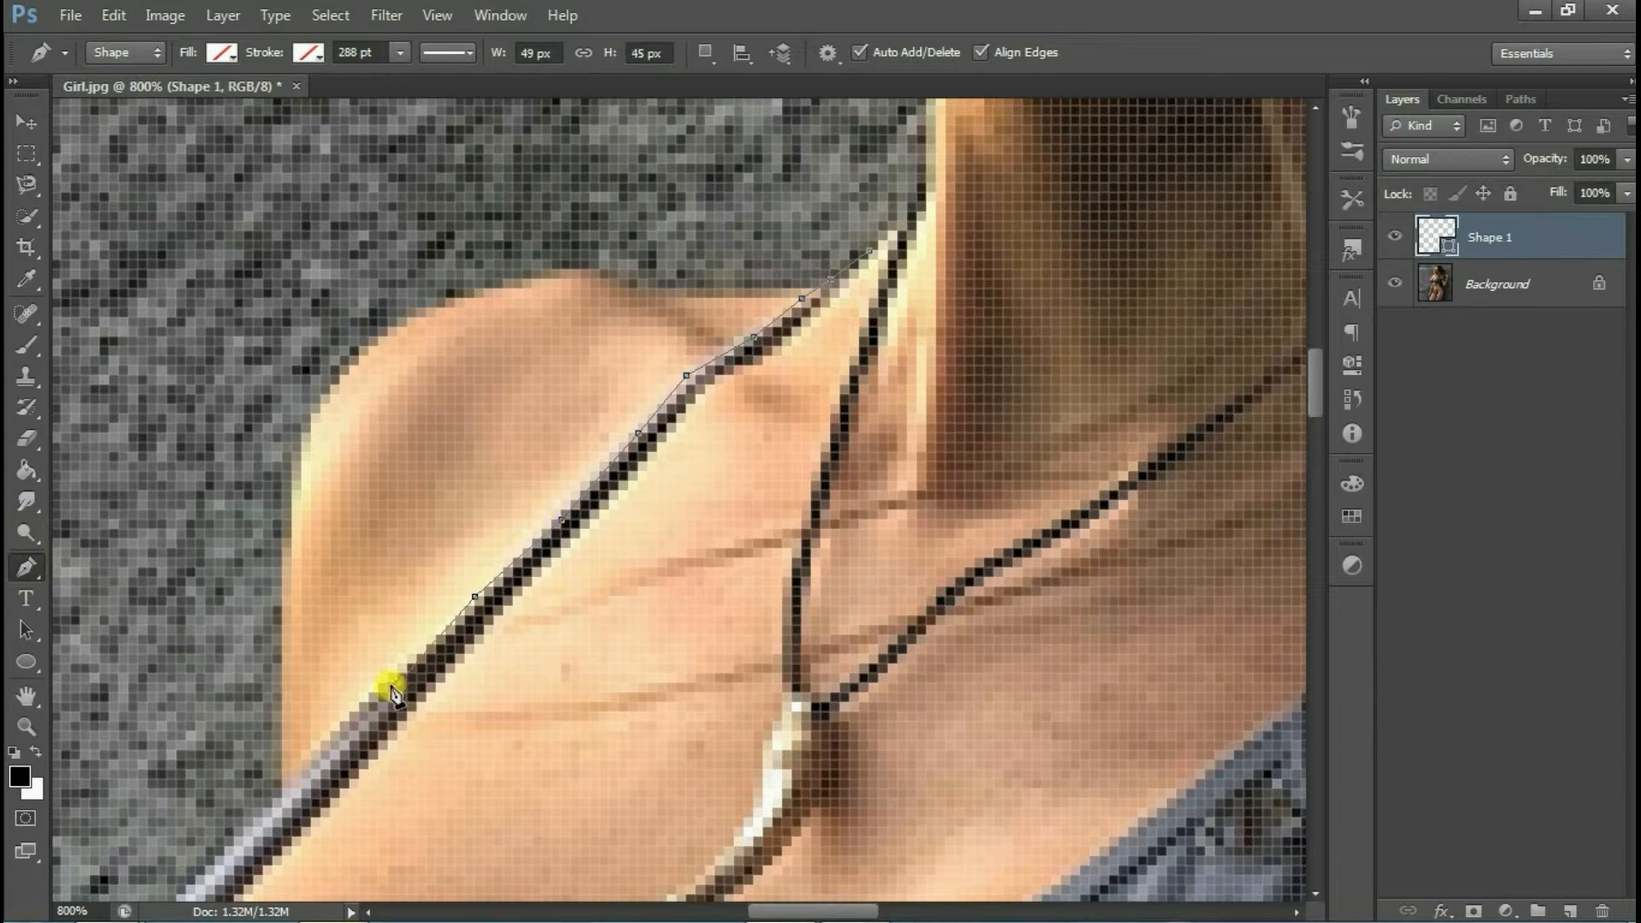
{"action": "left_click", "coordinate": [330, 742]}
{"action": "left_click", "coordinate": [263, 819]}
{"action": "left_click", "coordinate": [207, 864]}
- Continue the path down the upper outer edge of the left cup against the wall
{"action": "scroll", "coordinate": [1180, 531], "scroll_direction": "down", "scroll_amount": 5}
{"action": "left_click", "coordinate": [761, 911]}
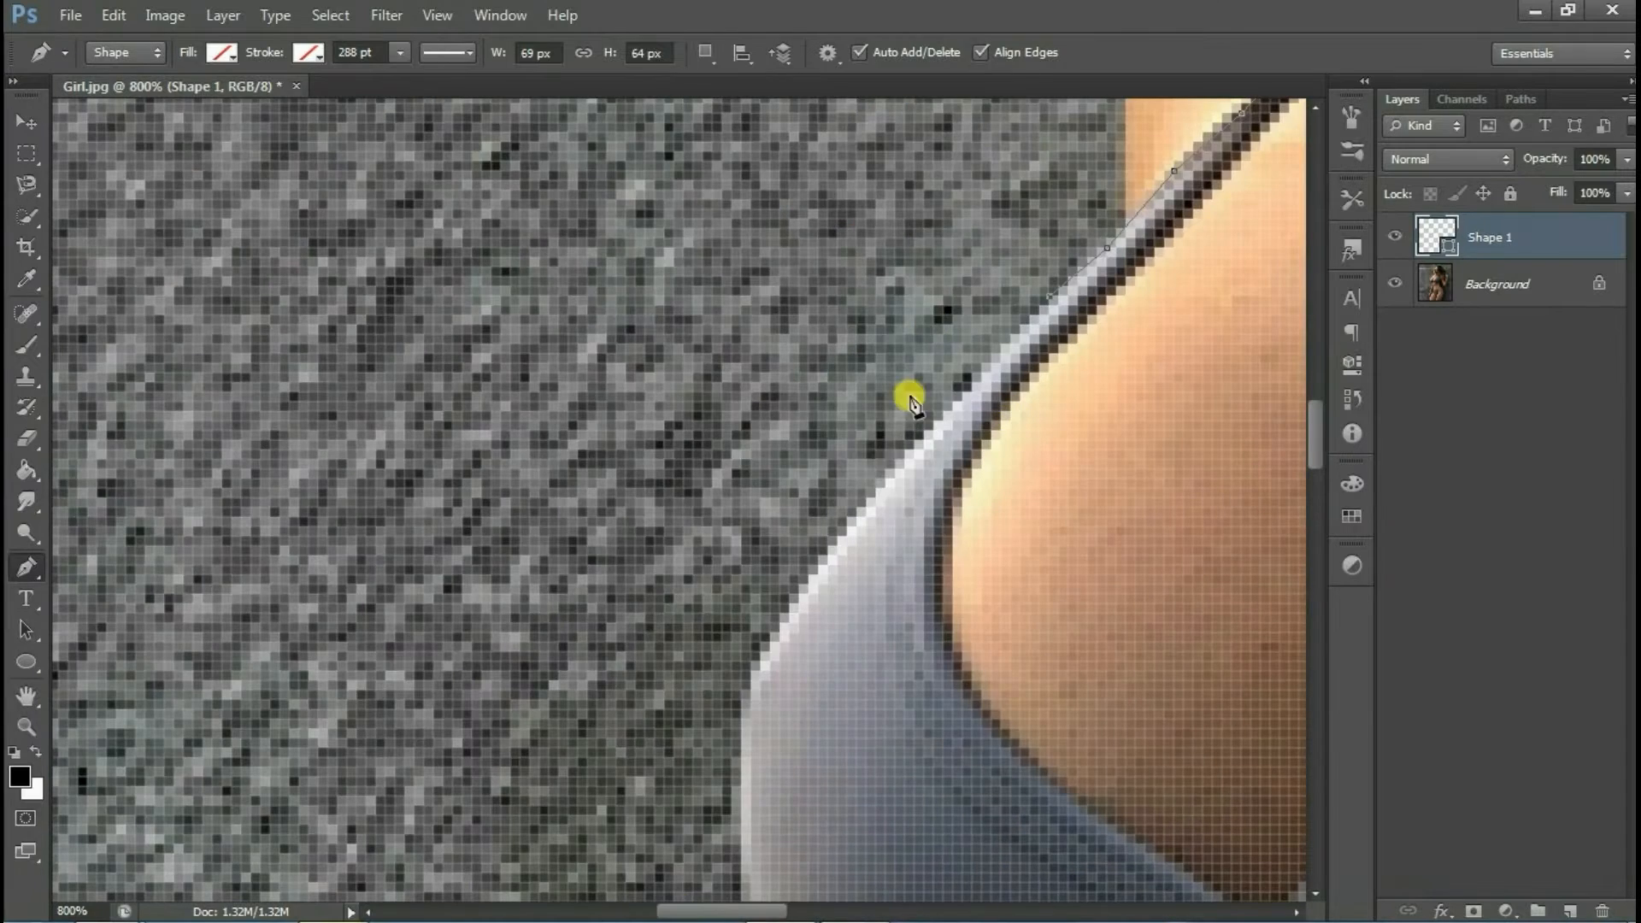
{"action": "left_click", "coordinate": [886, 479]}
{"action": "left_click", "coordinate": [819, 575]}
{"action": "left_click", "coordinate": [752, 675]}
{"action": "scroll", "coordinate": [1289, 513], "scroll_direction": "down", "scroll_amount": 5}
{"action": "scroll", "coordinate": [751, 340], "scroll_direction": "up", "scroll_amount": 2}
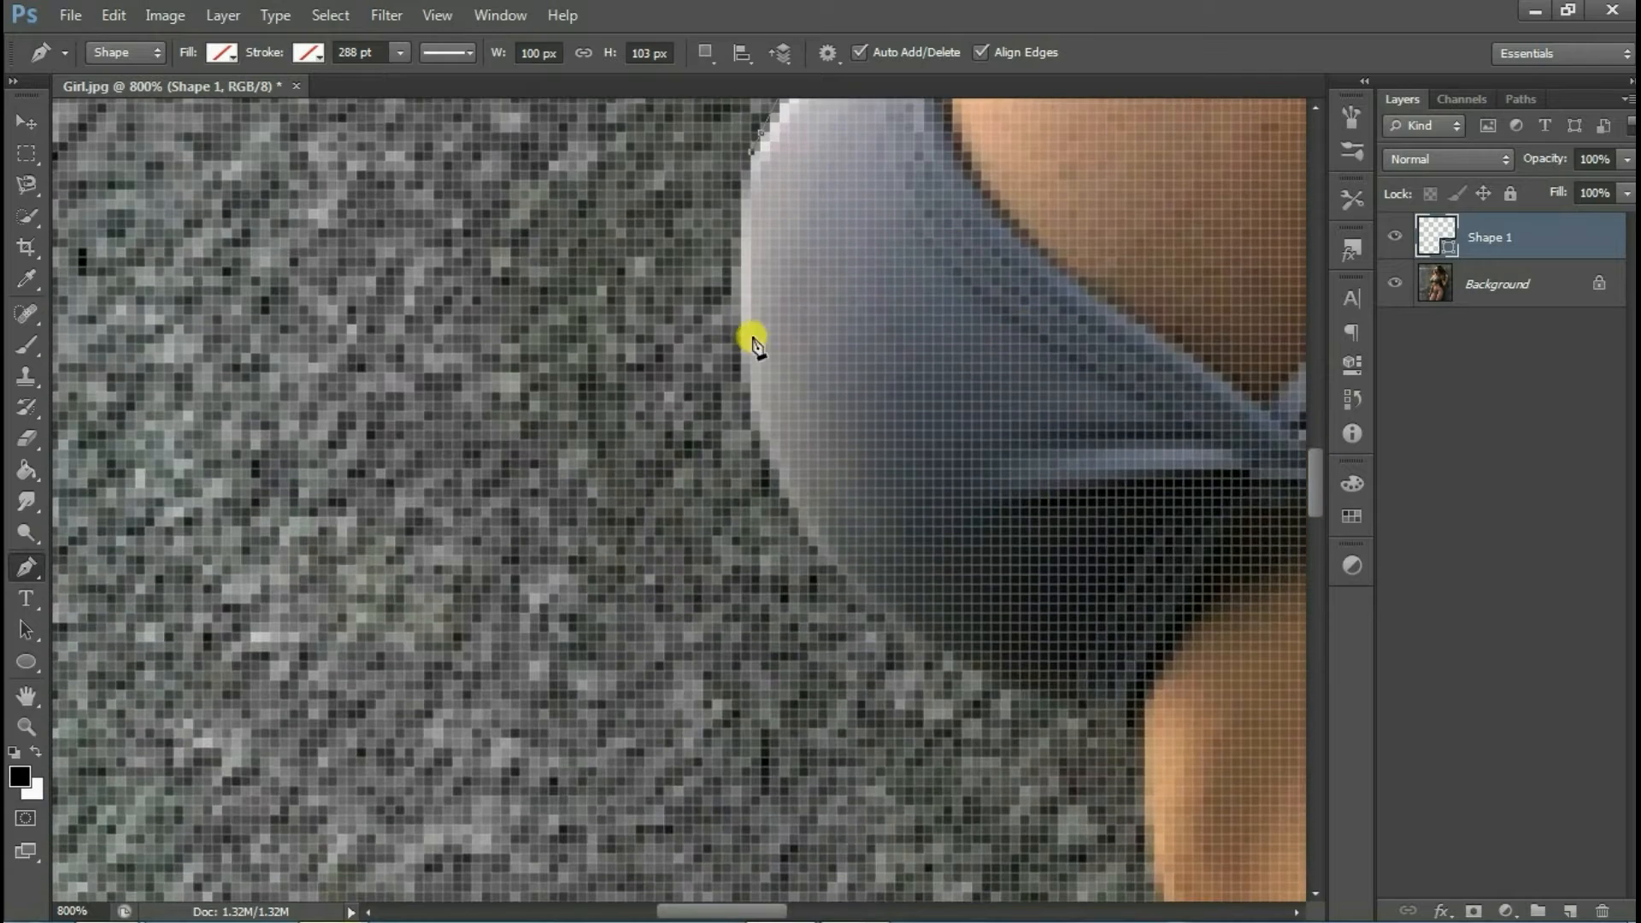
- Trace the path around the lower outer curve of the left cup toward its underside
{"action": "left_click", "coordinate": [741, 374]}
{"action": "left_click", "coordinate": [760, 431]}
{"action": "left_click", "coordinate": [770, 479]}
{"action": "left_click", "coordinate": [799, 536]}
{"action": "left_click", "coordinate": [856, 604]}
{"action": "left_click", "coordinate": [925, 661]}
{"action": "left_click", "coordinate": [1001, 701]}
{"action": "left_click", "coordinate": [1058, 710]}
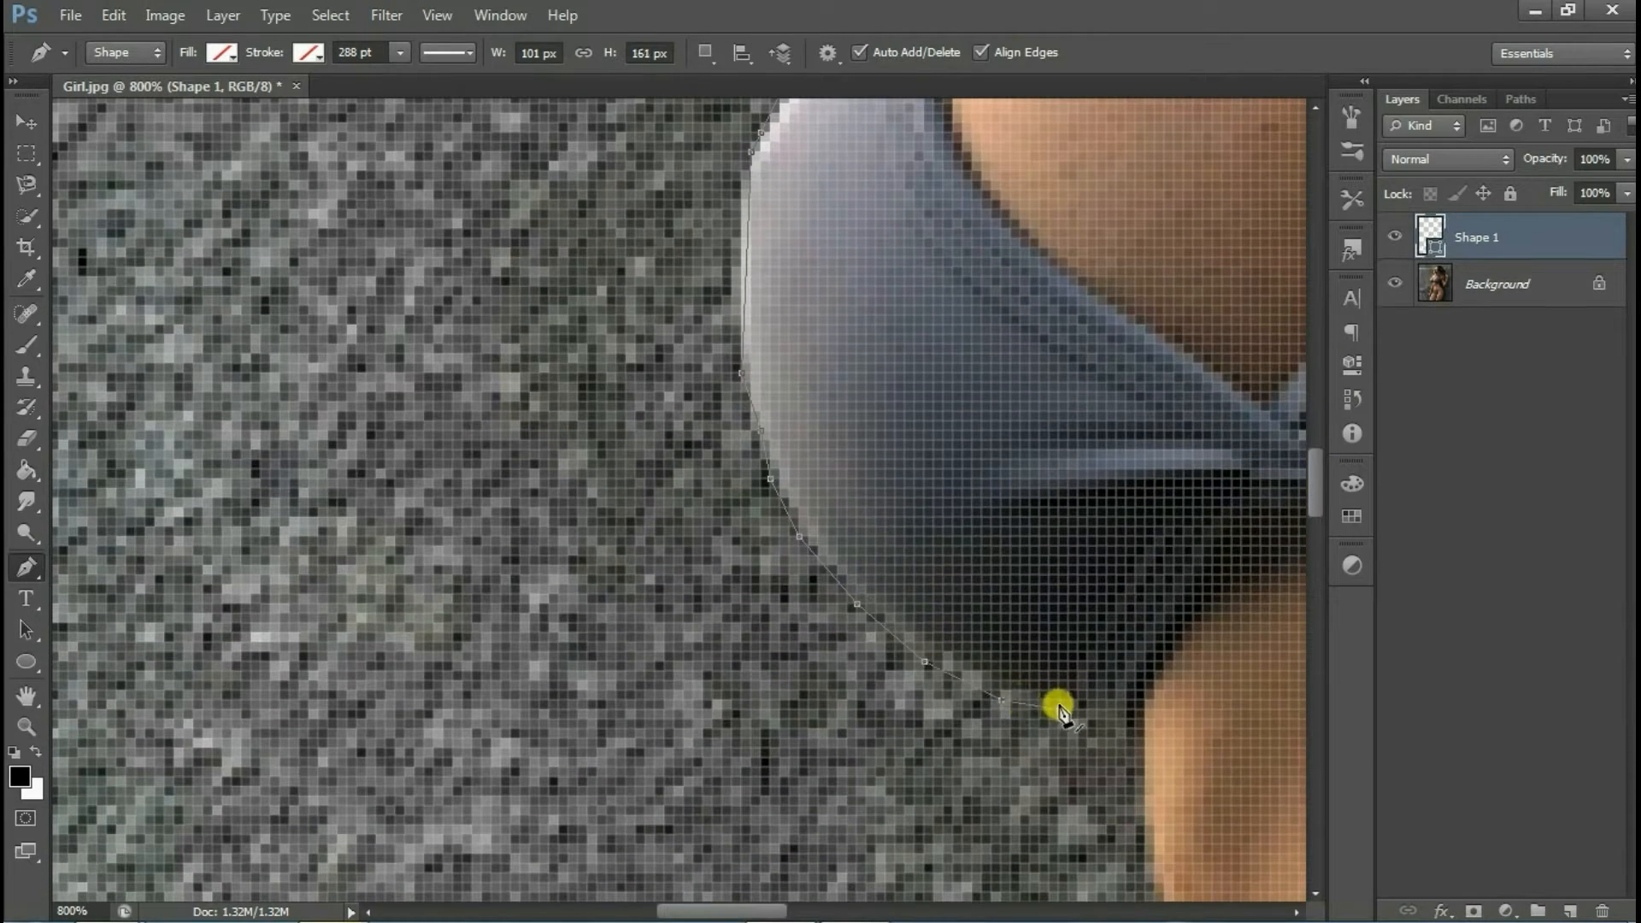
- Extend the path around the bottom corner of the left cup and up its inner underside to the centre knot
{"action": "left_click", "coordinate": [1097, 720]}
{"action": "left_click", "coordinate": [1143, 699]}
{"action": "left_click", "coordinate": [1173, 653]}
{"action": "left_click", "coordinate": [1193, 633]}
{"action": "scroll", "coordinate": [781, 908], "scroll_direction": "right", "scroll_amount": 5}
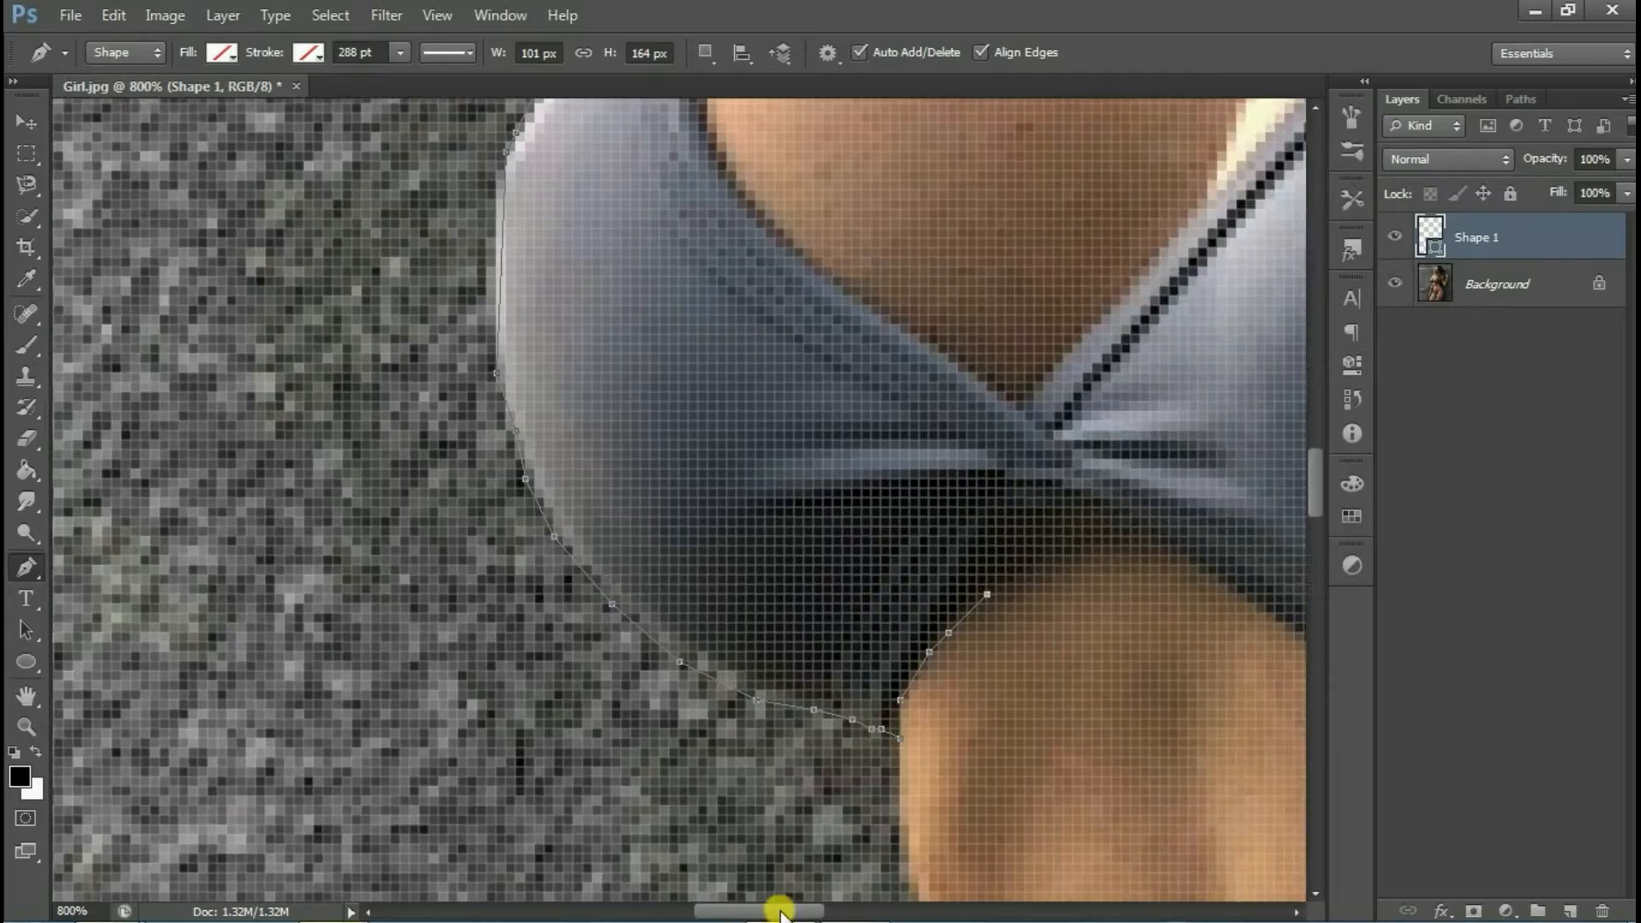
{"action": "left_click", "coordinate": [829, 594]}
{"action": "left_click", "coordinate": [839, 566]}
{"action": "left_click", "coordinate": [858, 537]}
{"action": "left_click", "coordinate": [878, 517]}
- Trace the lower edge of the right cup from the centre knot toward its outer side
{"action": "left_click", "coordinate": [1034, 557]}
{"action": "left_click", "coordinate": [1156, 652]}
{"action": "left_click", "coordinate": [1223, 699]}
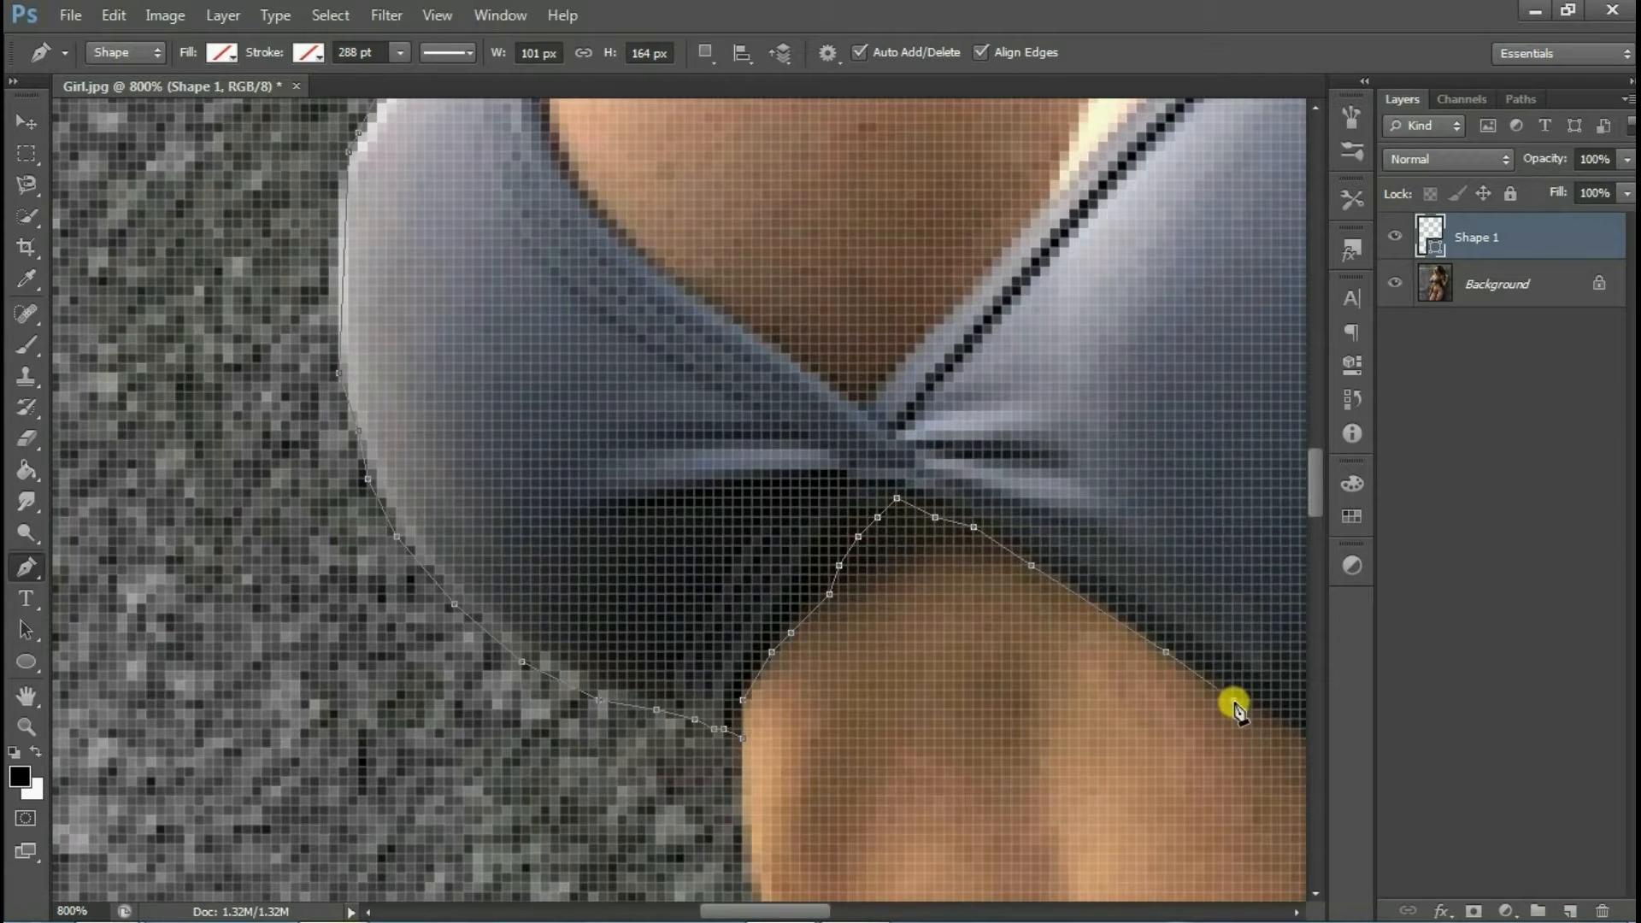
{"action": "scroll", "coordinate": [849, 894], "scroll_direction": "right", "scroll_amount": 10}
{"action": "left_click", "coordinate": [303, 773]}
{"action": "left_click", "coordinate": [651, 825]}
{"action": "left_click", "coordinate": [708, 806]}
{"action": "left_click", "coordinate": [804, 797]}
{"action": "left_click", "coordinate": [861, 786]}
{"action": "left_click", "coordinate": [968, 768]}
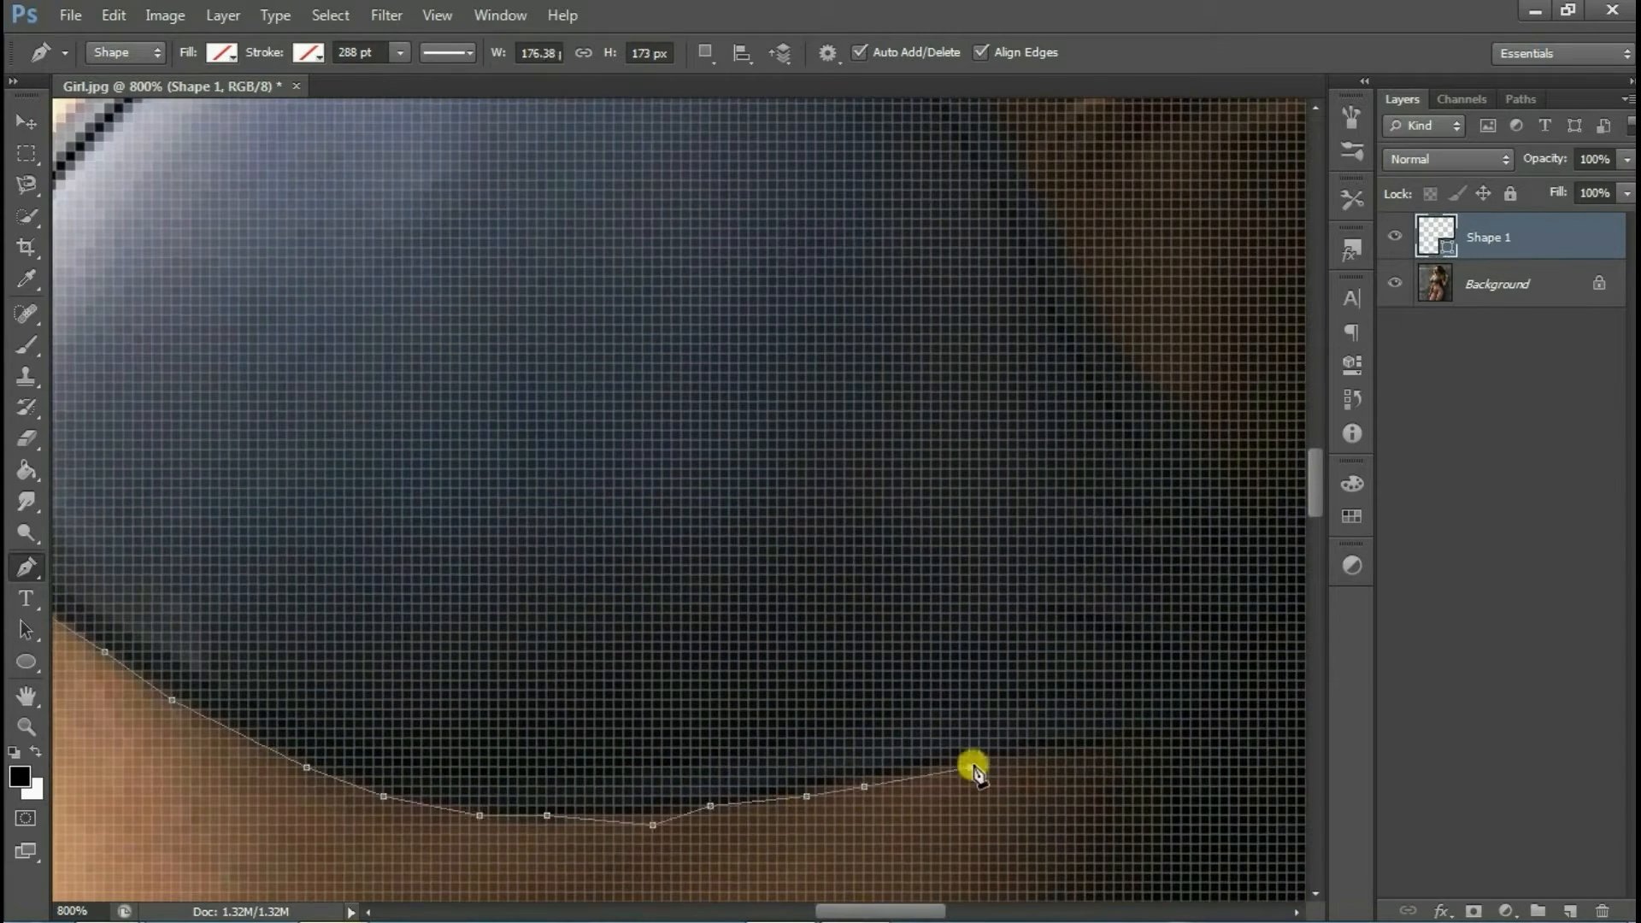
{"action": "left_click", "coordinate": [1015, 758]}
{"action": "left_click", "coordinate": [1074, 749]}
- Take the path around the outer corner of the right cup and start up its side edge
{"action": "scroll", "coordinate": [731, 822], "scroll_direction": "right", "scroll_amount": 6}
{"action": "left_click", "coordinate": [658, 748]}
{"action": "left_click", "coordinate": [822, 575]}
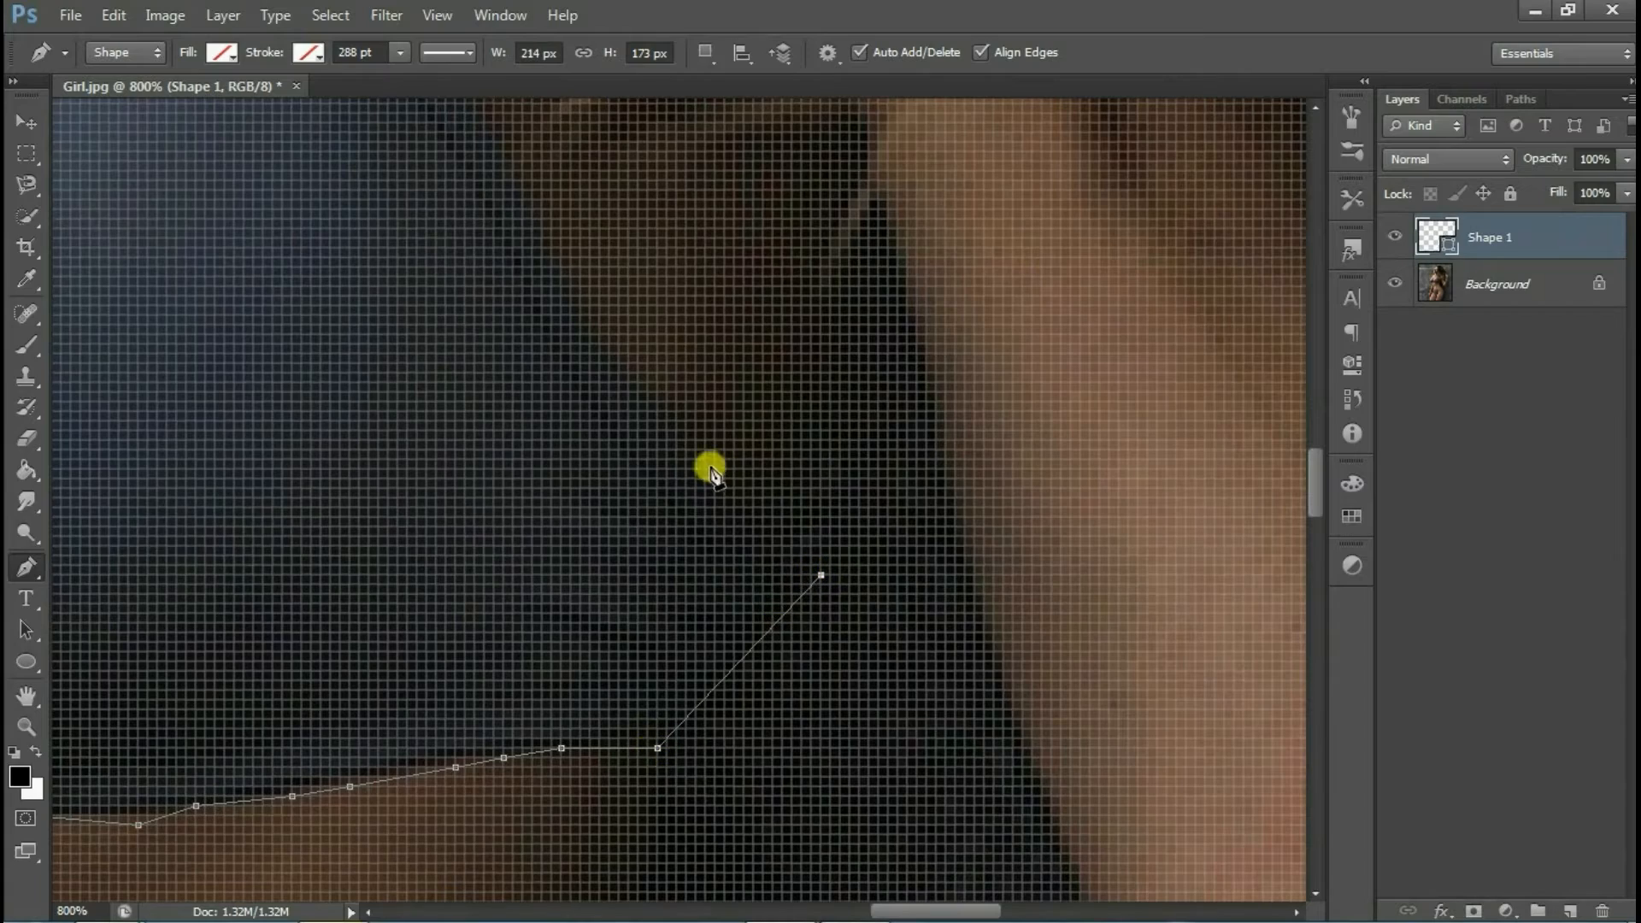
{"action": "left_click", "coordinate": [697, 450]}
{"action": "left_click", "coordinate": [668, 412]}
{"action": "left_click", "coordinate": [619, 374]}
{"action": "left_click", "coordinate": [609, 354]}
{"action": "left_click", "coordinate": [553, 267]}
{"action": "left_click", "coordinate": [532, 229]}
- Continue the path up the side edge of the right cup toward its strap
{"action": "left_click_drag", "start_coordinate": [1315, 473], "coordinate": [1314, 383]}
{"action": "left_click", "coordinate": [504, 671]}
{"action": "left_click", "coordinate": [455, 594]}
{"action": "left_click", "coordinate": [379, 469]}
{"action": "left_click", "coordinate": [322, 401]}
{"action": "left_click", "coordinate": [283, 363]}
{"action": "left_click", "coordinate": [245, 287]}
{"action": "left_click", "coordinate": [234, 248]}
- Trace around the right strap up to the hair and back down its inner edge
{"action": "left_click", "coordinate": [224, 612]}
{"action": "left_click", "coordinate": [282, 554]}
{"action": "left_click", "coordinate": [321, 506]}
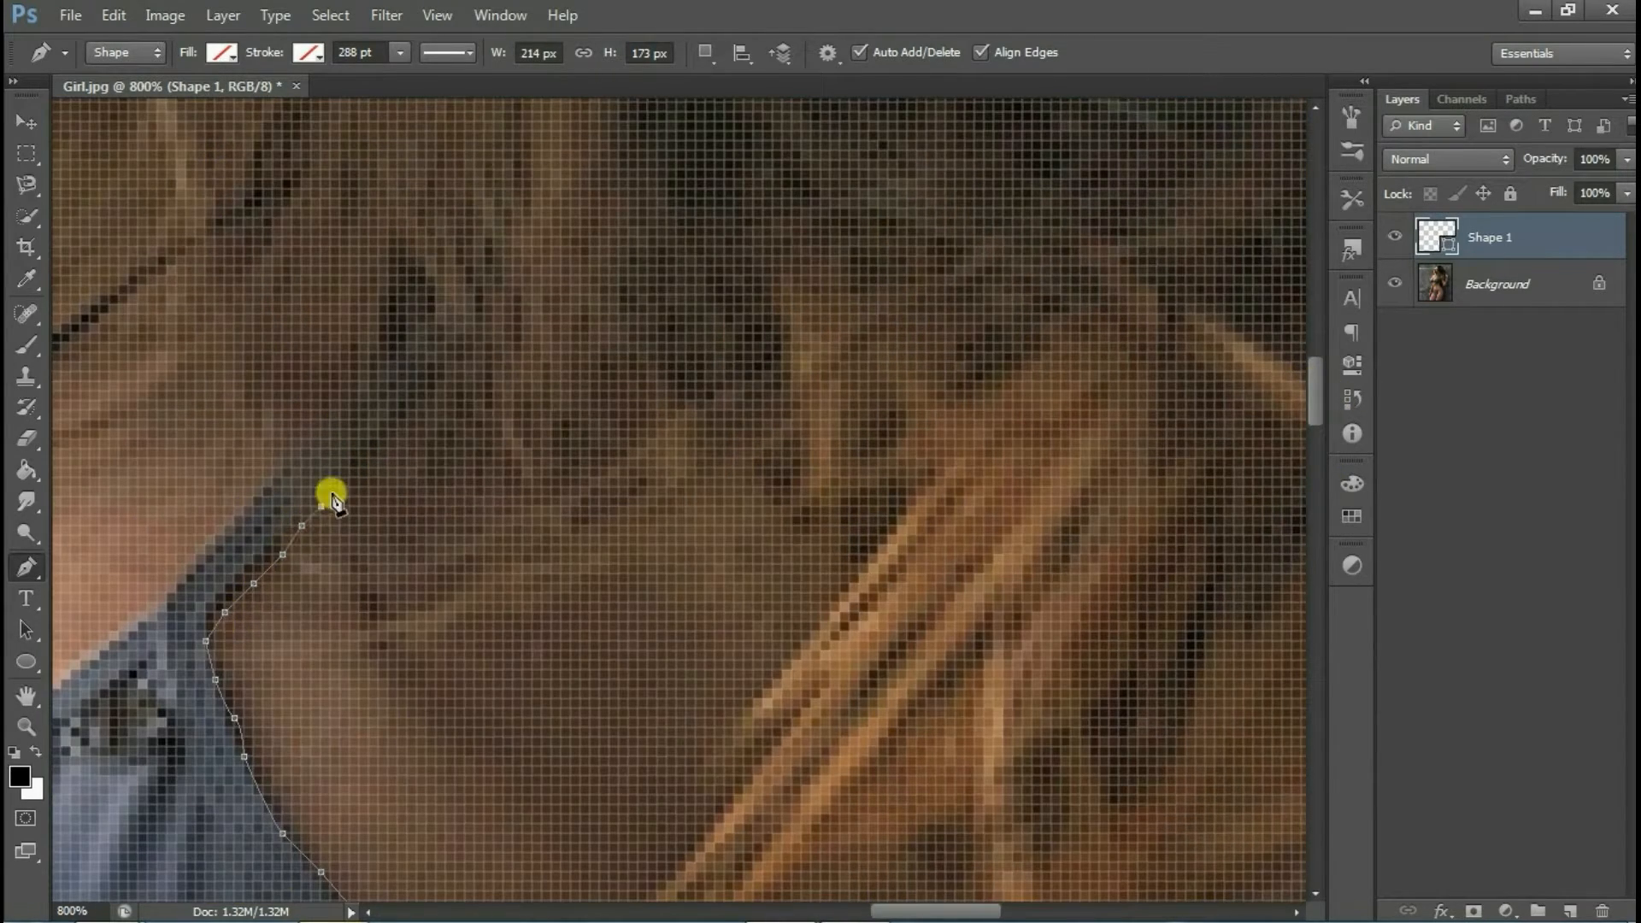
{"action": "left_click", "coordinate": [407, 419]}
{"action": "left_click", "coordinate": [427, 333]}
{"action": "left_click", "coordinate": [378, 381]}
{"action": "left_click", "coordinate": [245, 506]}
- Follow the neckline edge of the right cup downward from its strap with path points
{"action": "left_click_drag", "start_coordinate": [935, 911], "coordinate": [801, 912]}
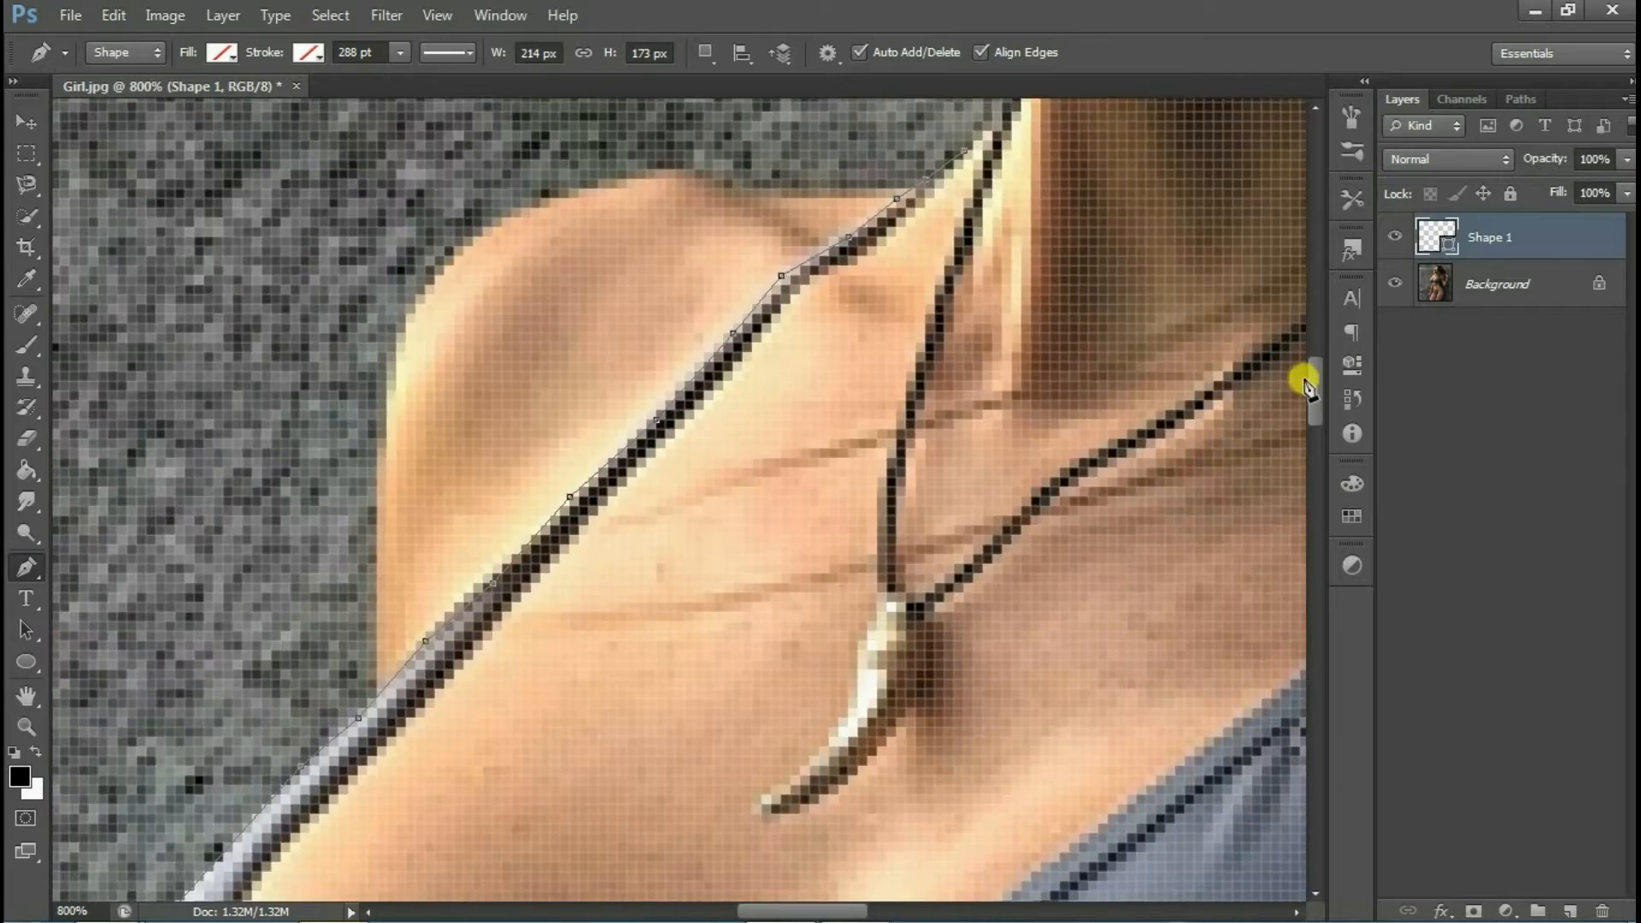
{"action": "left_click_drag", "start_coordinate": [1312, 384], "coordinate": [1313, 404]}
{"action": "left_click", "coordinate": [1282, 471]}
{"action": "left_click", "coordinate": [1156, 576]}
{"action": "left_click", "coordinate": [1032, 663]}
{"action": "scroll", "coordinate": [812, 859], "scroll_direction": "down", "scroll_amount": 5}
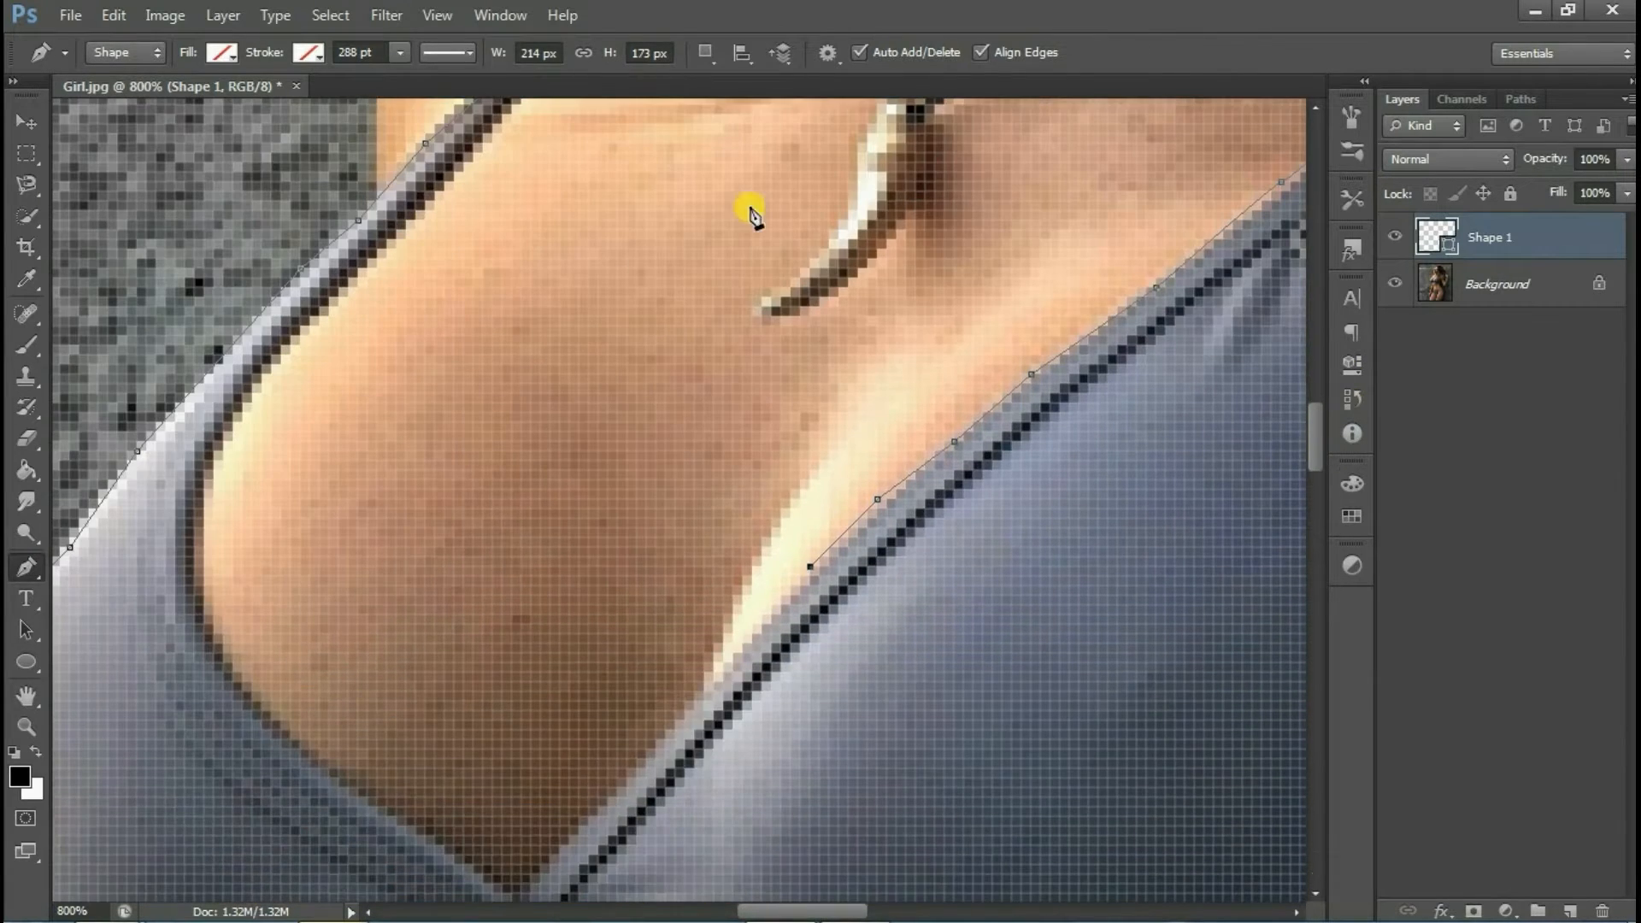
- Extend the path along the rest of the right cup's neckline to the point of the V at the centre
{"action": "left_click", "coordinate": [695, 701]}
{"action": "left_click", "coordinate": [618, 788]}
{"action": "left_click", "coordinate": [560, 846]}
{"action": "left_click", "coordinate": [531, 884]}
{"action": "left_click", "coordinate": [512, 893]}
- Trace the inner edge of the left cup and strap, close the path at its starting point, and undo the stray extra shape
{"action": "left_click", "coordinate": [397, 817]}
{"action": "left_click", "coordinate": [349, 779]}
{"action": "left_click", "coordinate": [272, 720]}
{"action": "left_click", "coordinate": [233, 673]}
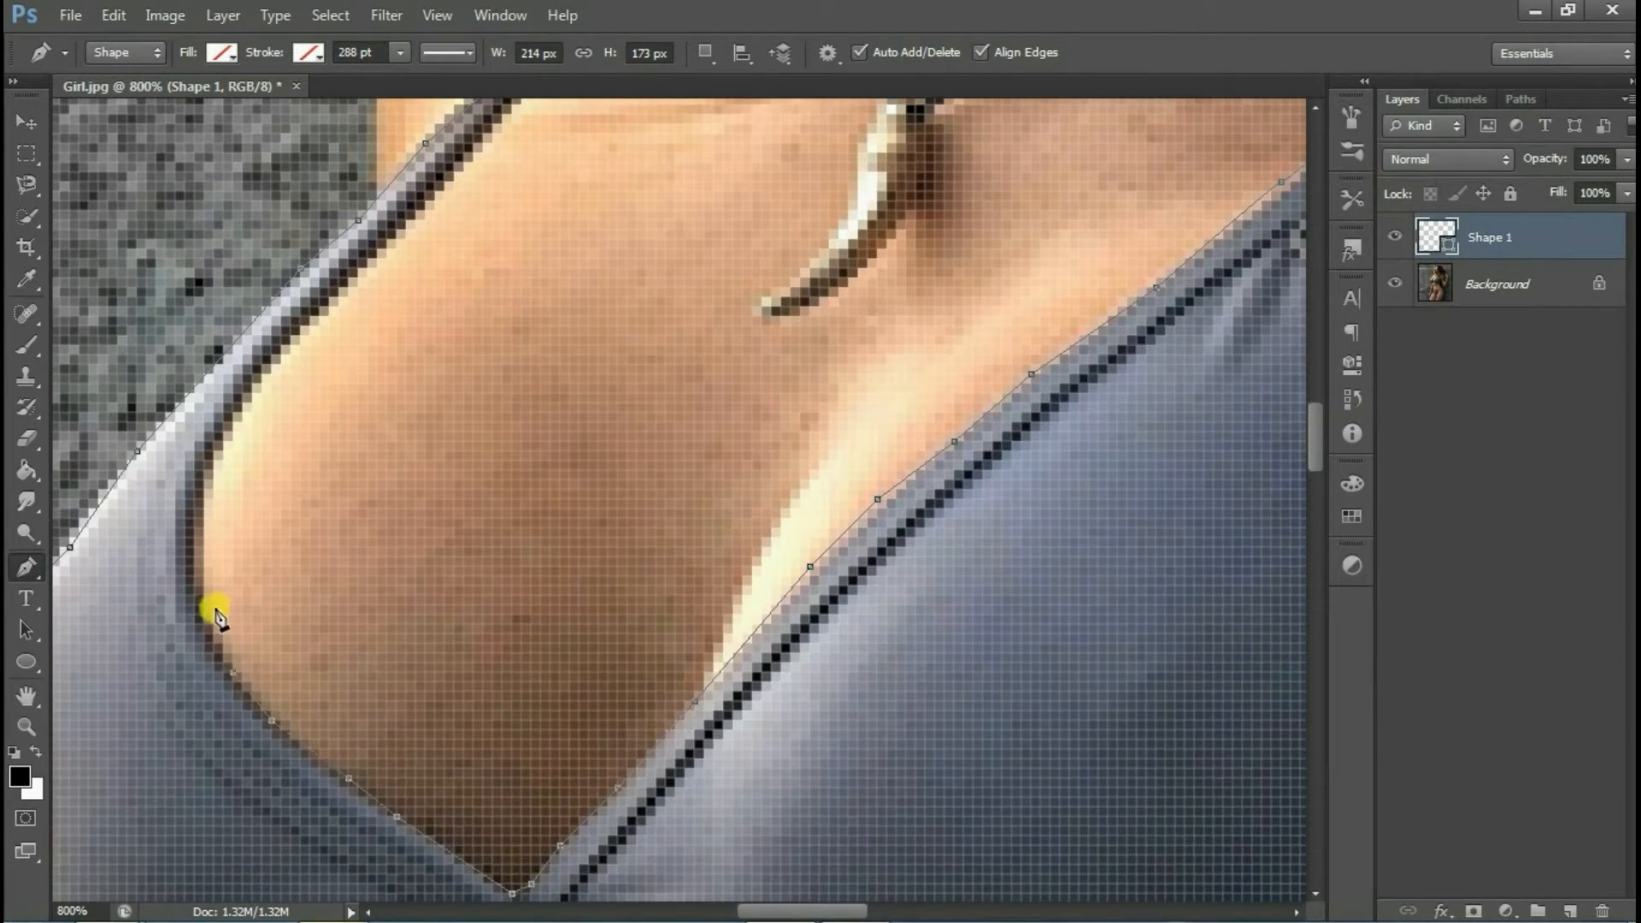
{"action": "scroll", "coordinate": [1202, 469], "scroll_direction": "up", "scroll_amount": 8}
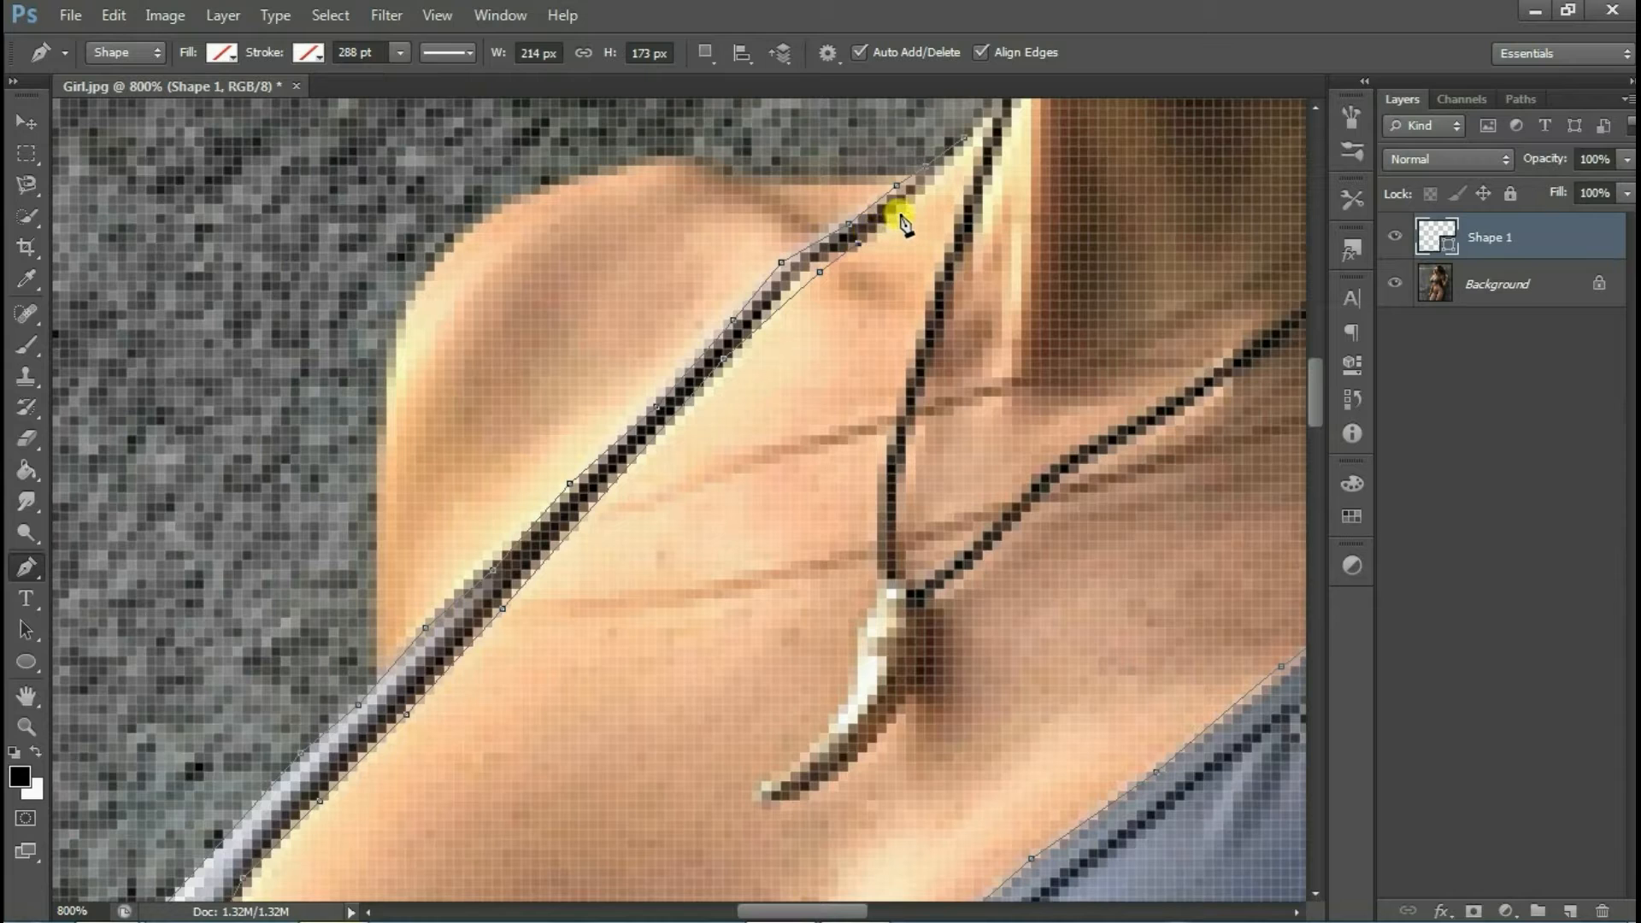
{"action": "left_click", "coordinate": [959, 147]}
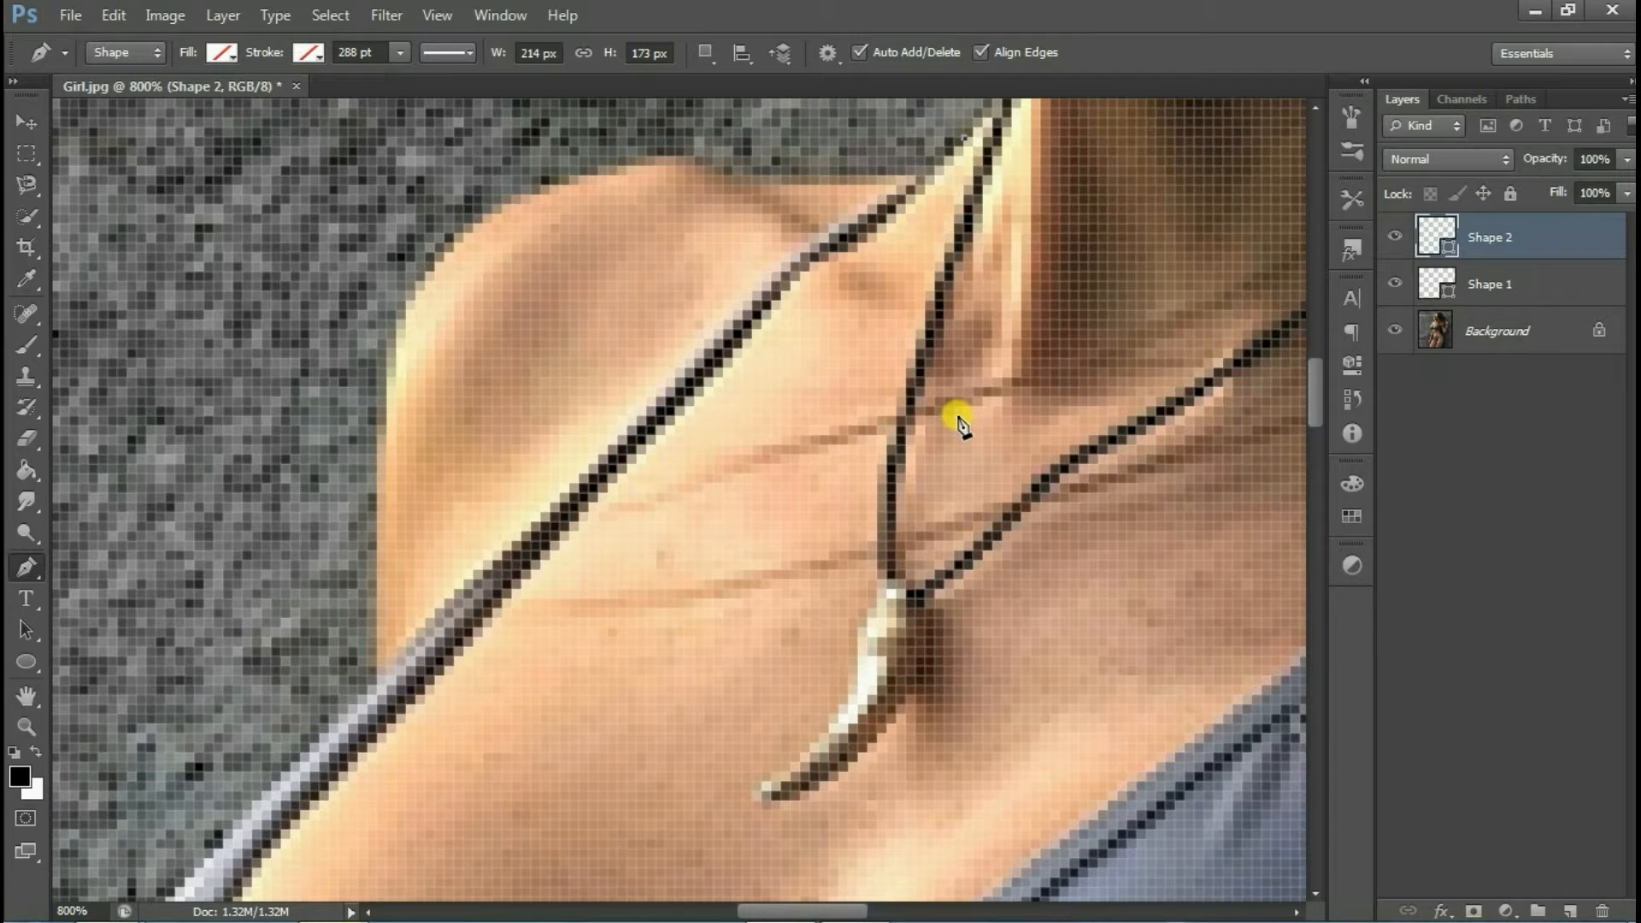
{"action": "left_click", "coordinate": [105, 21]}
{"action": "left_click", "coordinate": [127, 34]}
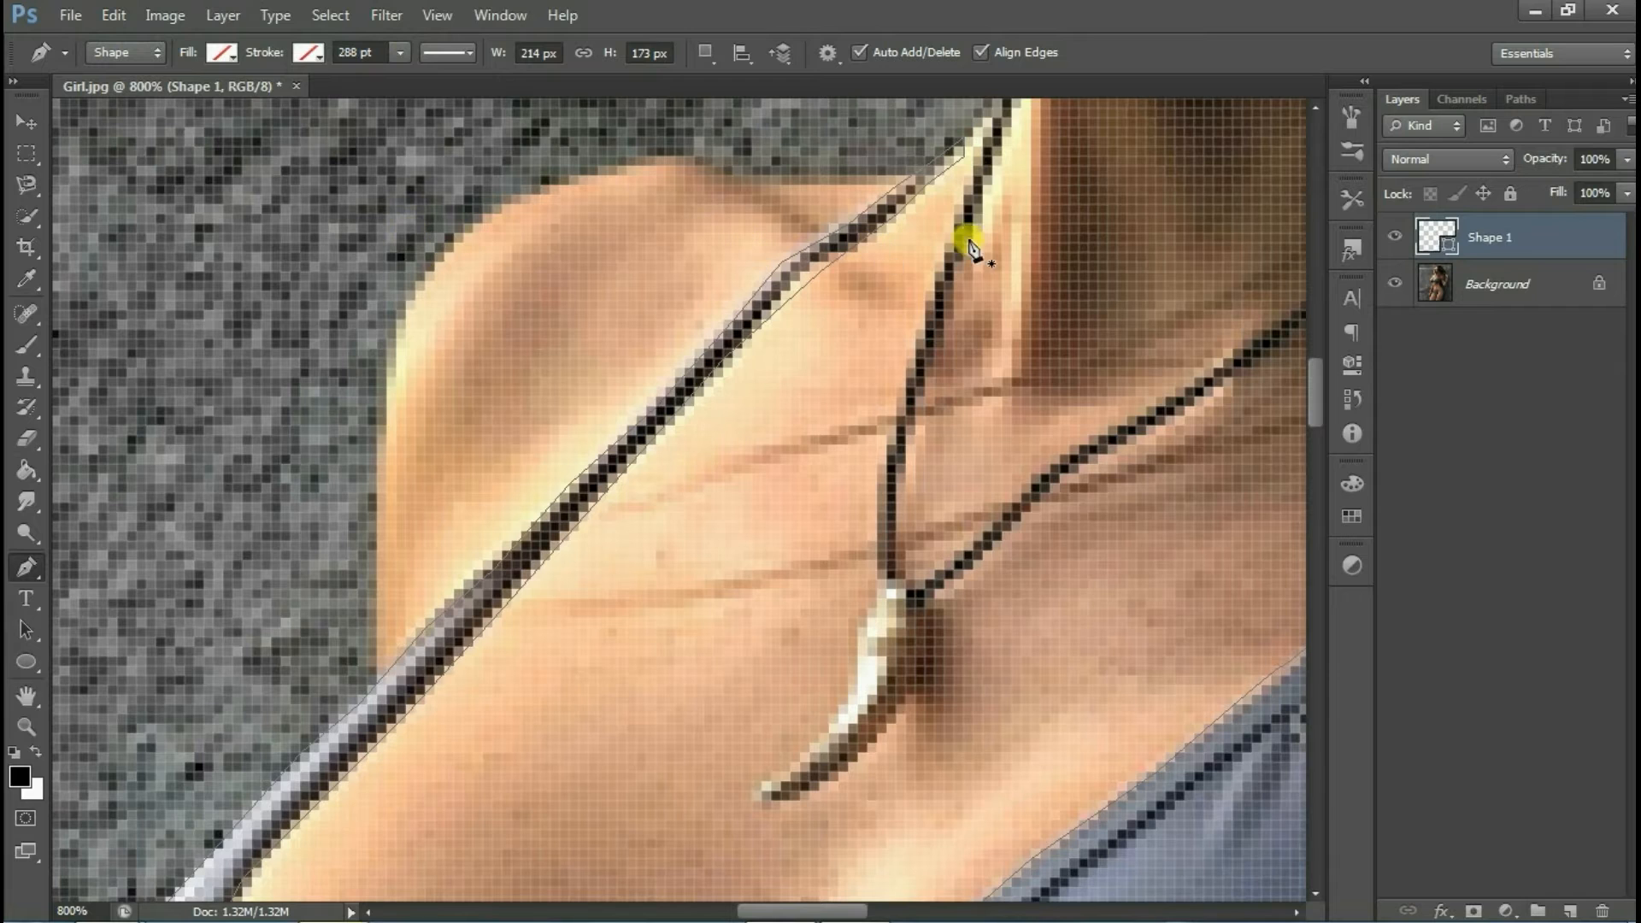
{"action": "left_click", "coordinate": [1474, 291]}
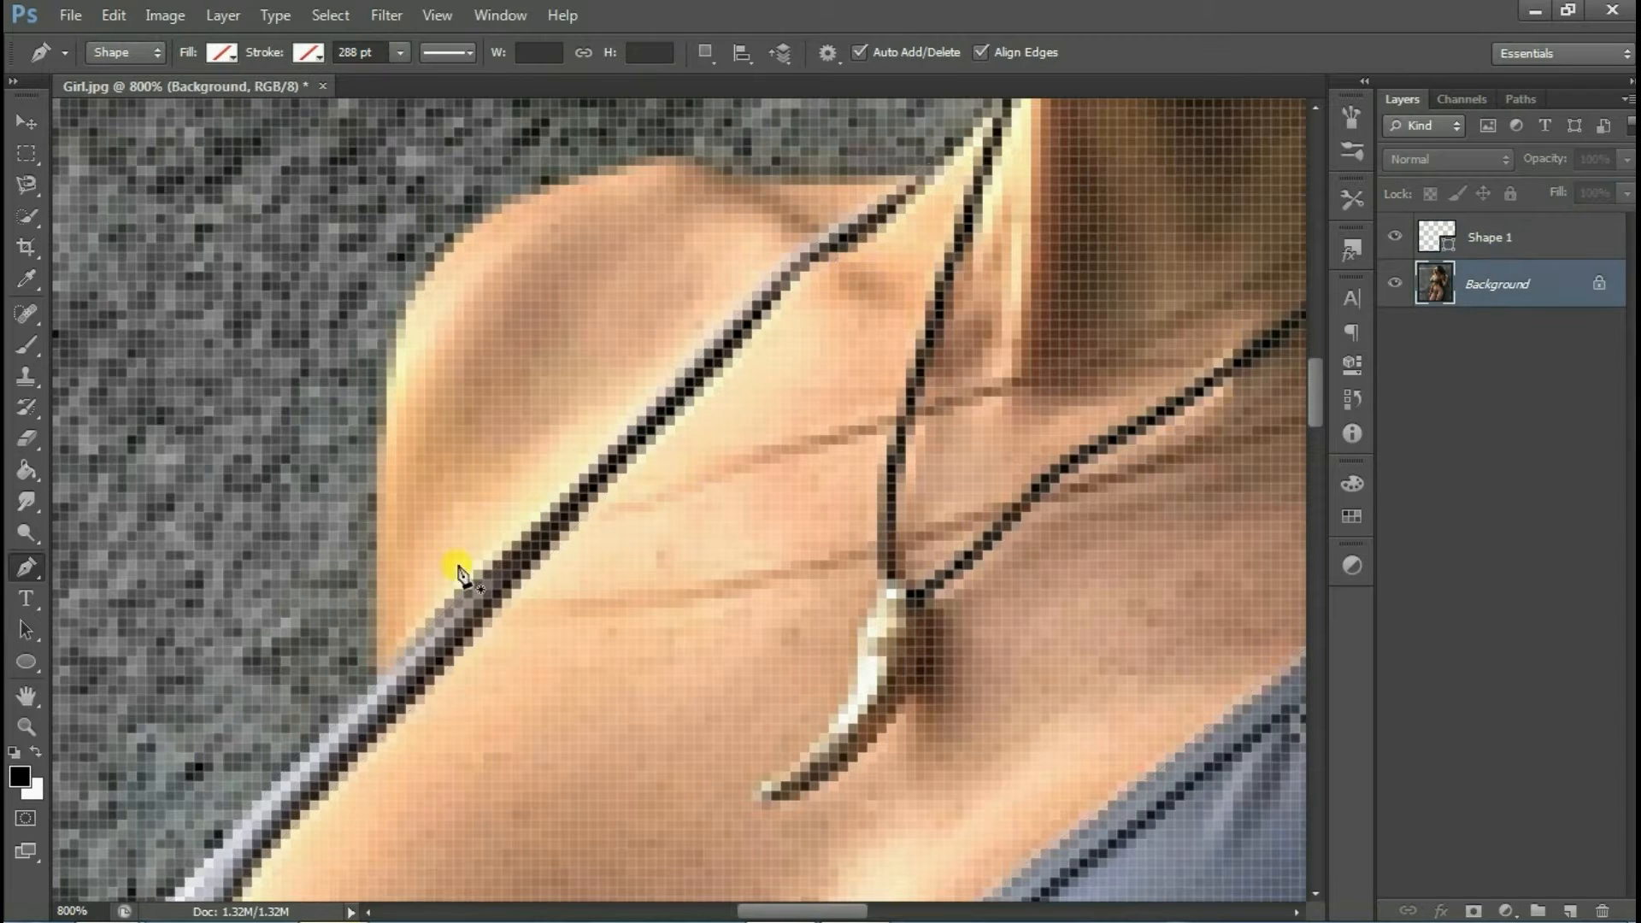
{"action": "right_click", "coordinate": [552, 643]}
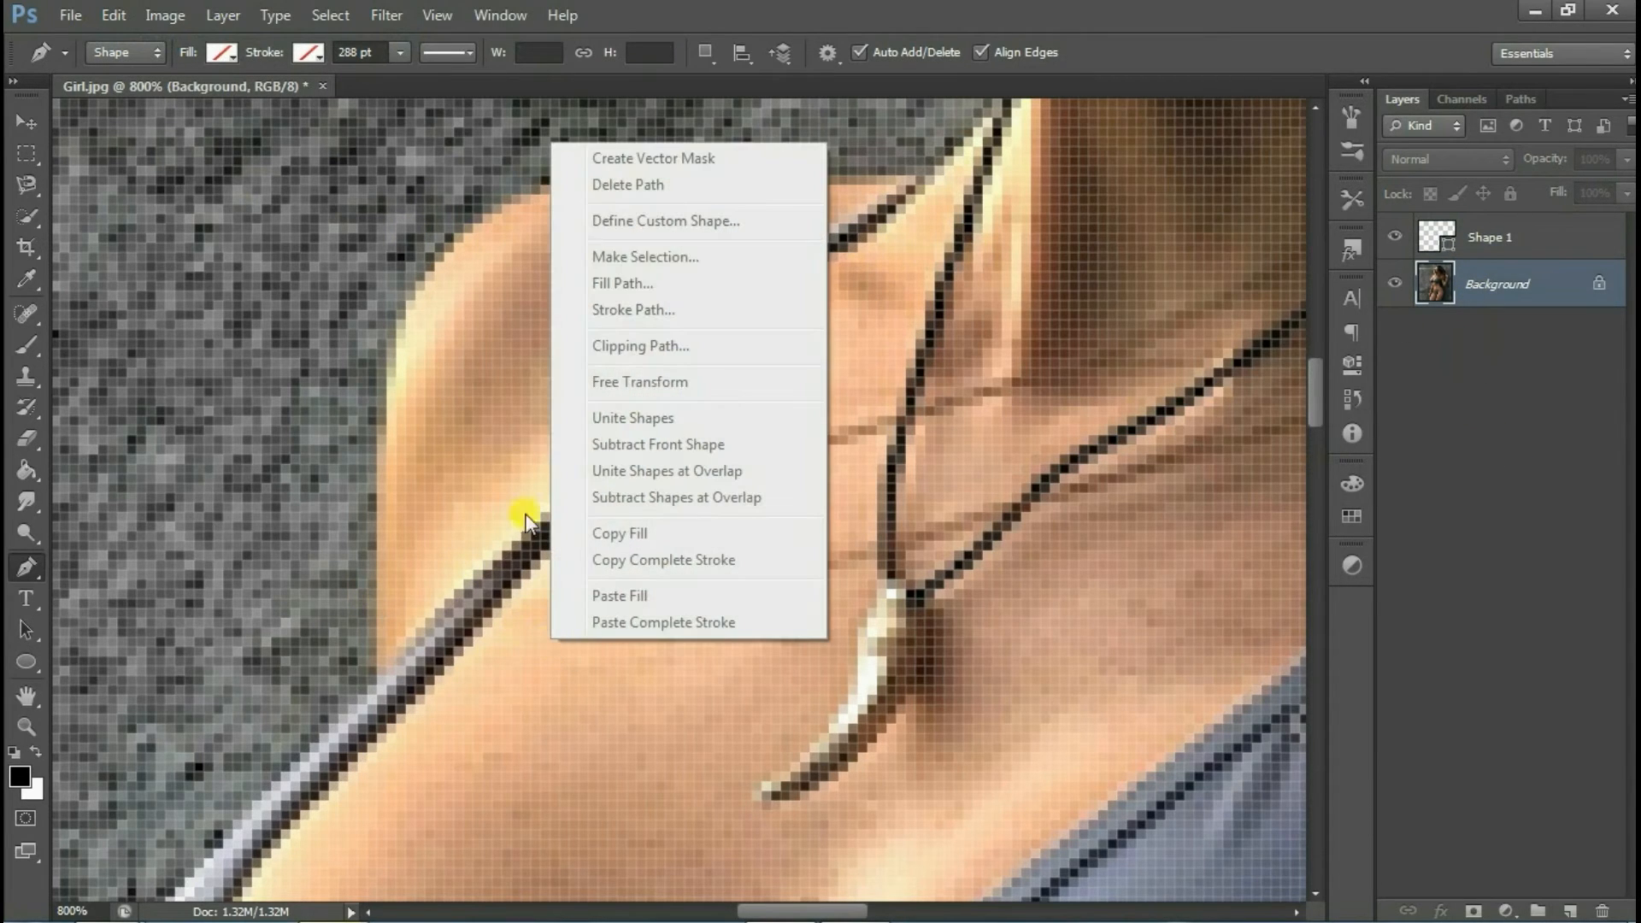
{"action": "left_click", "coordinate": [1521, 483]}
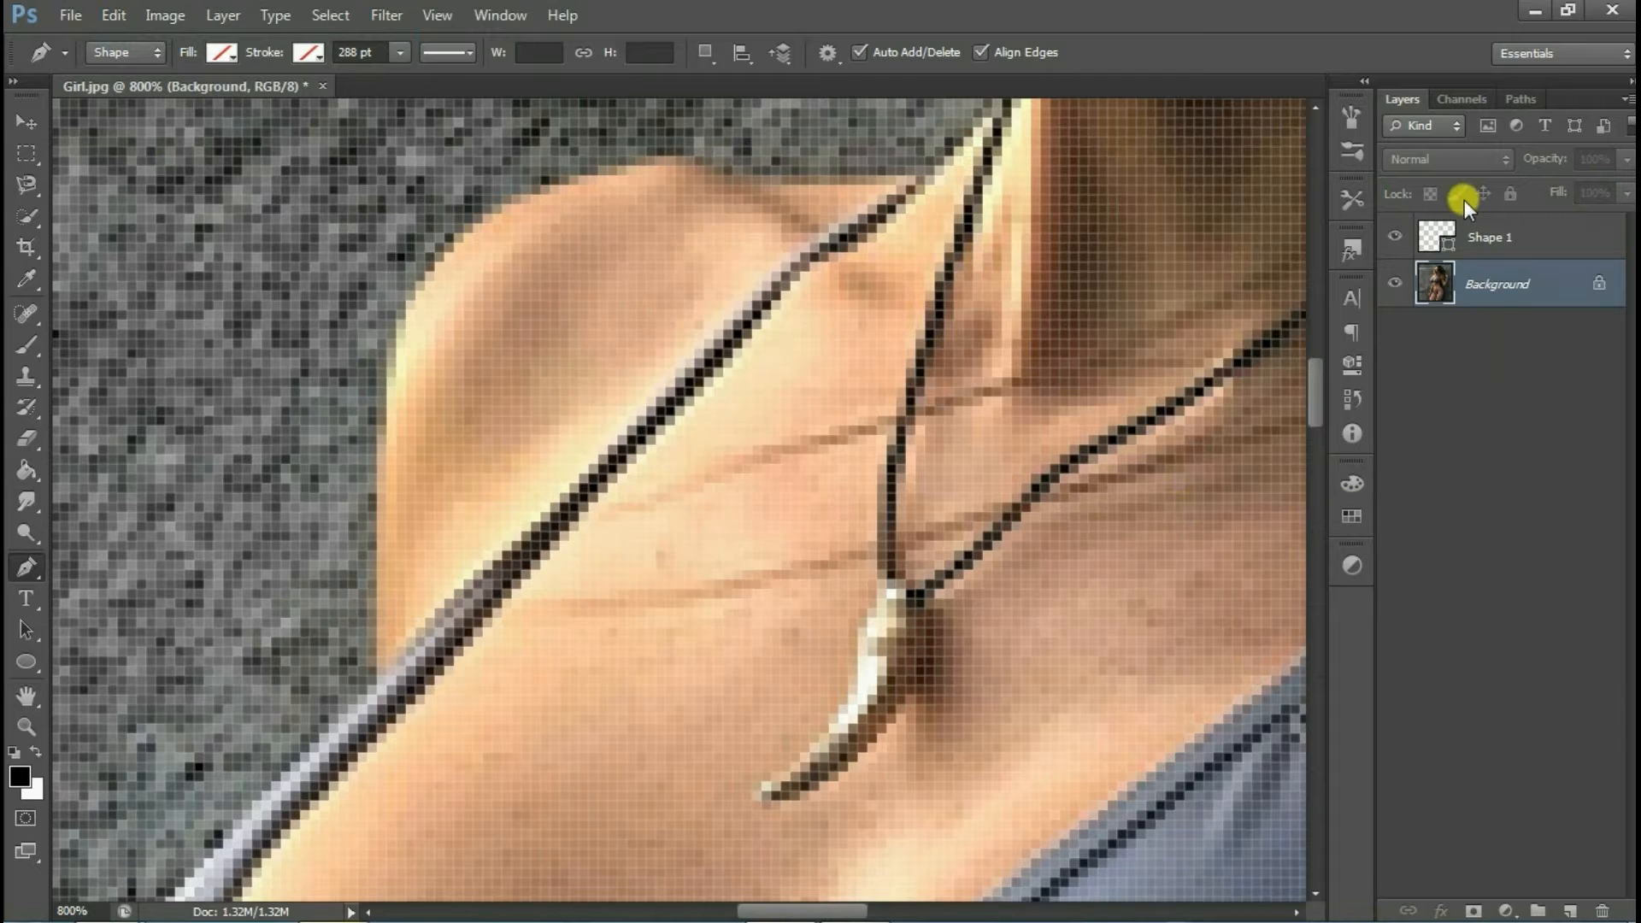
{"action": "left_click", "coordinate": [1483, 229]}
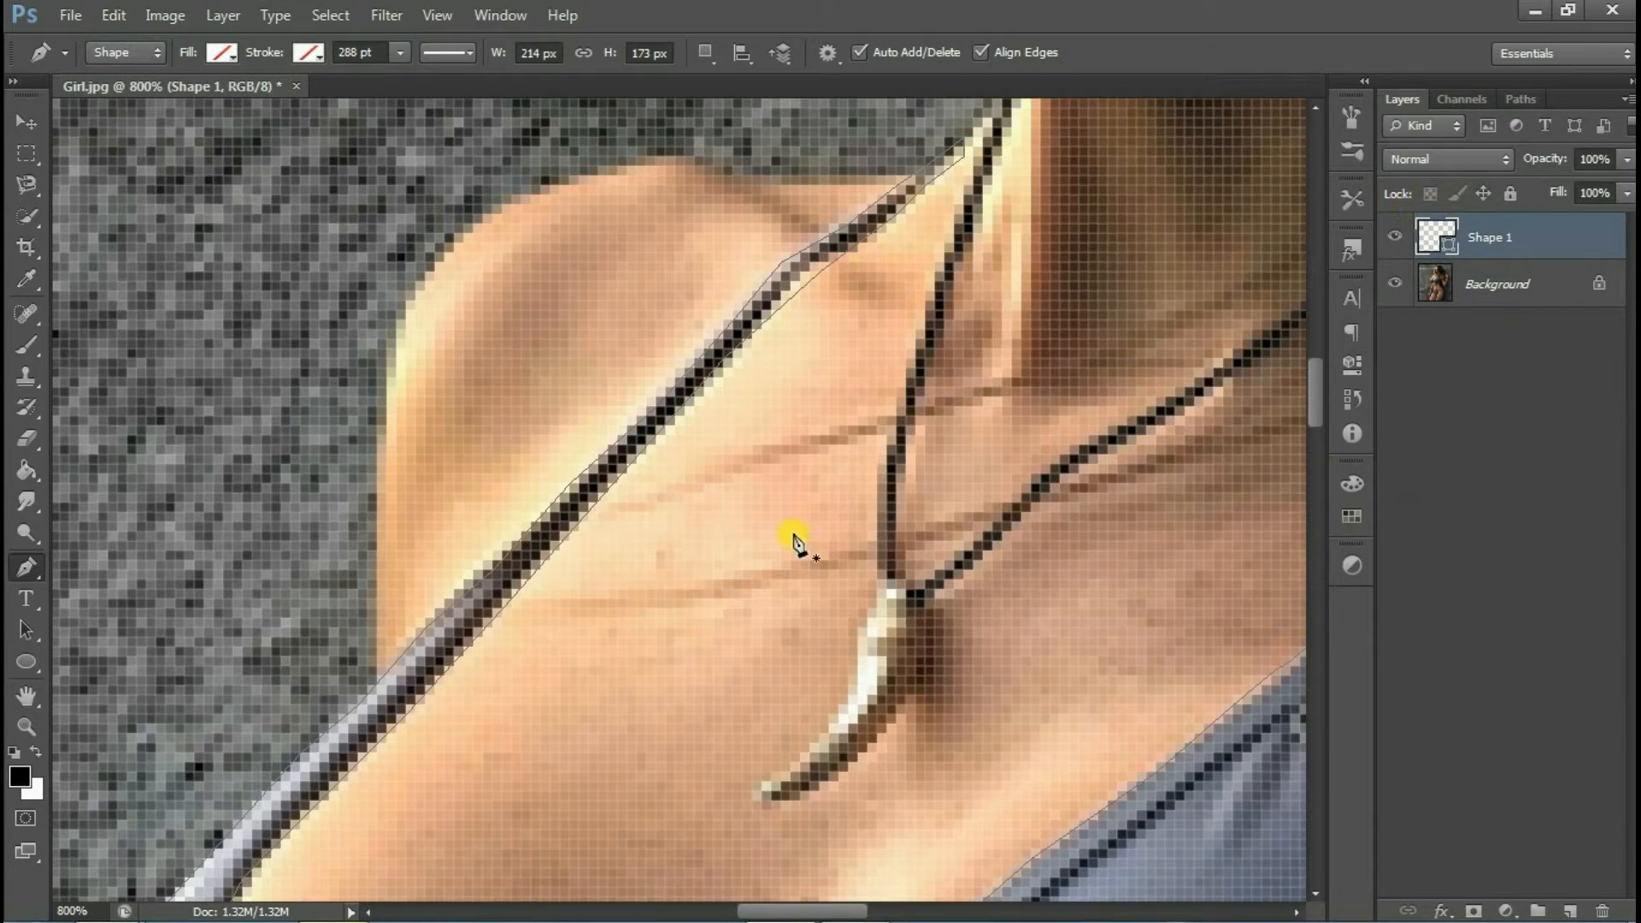
- Make a new anti-aliased selection with a 0-pixel feather radius from the Shape 1 path
{"action": "right_click", "coordinate": [521, 708]}
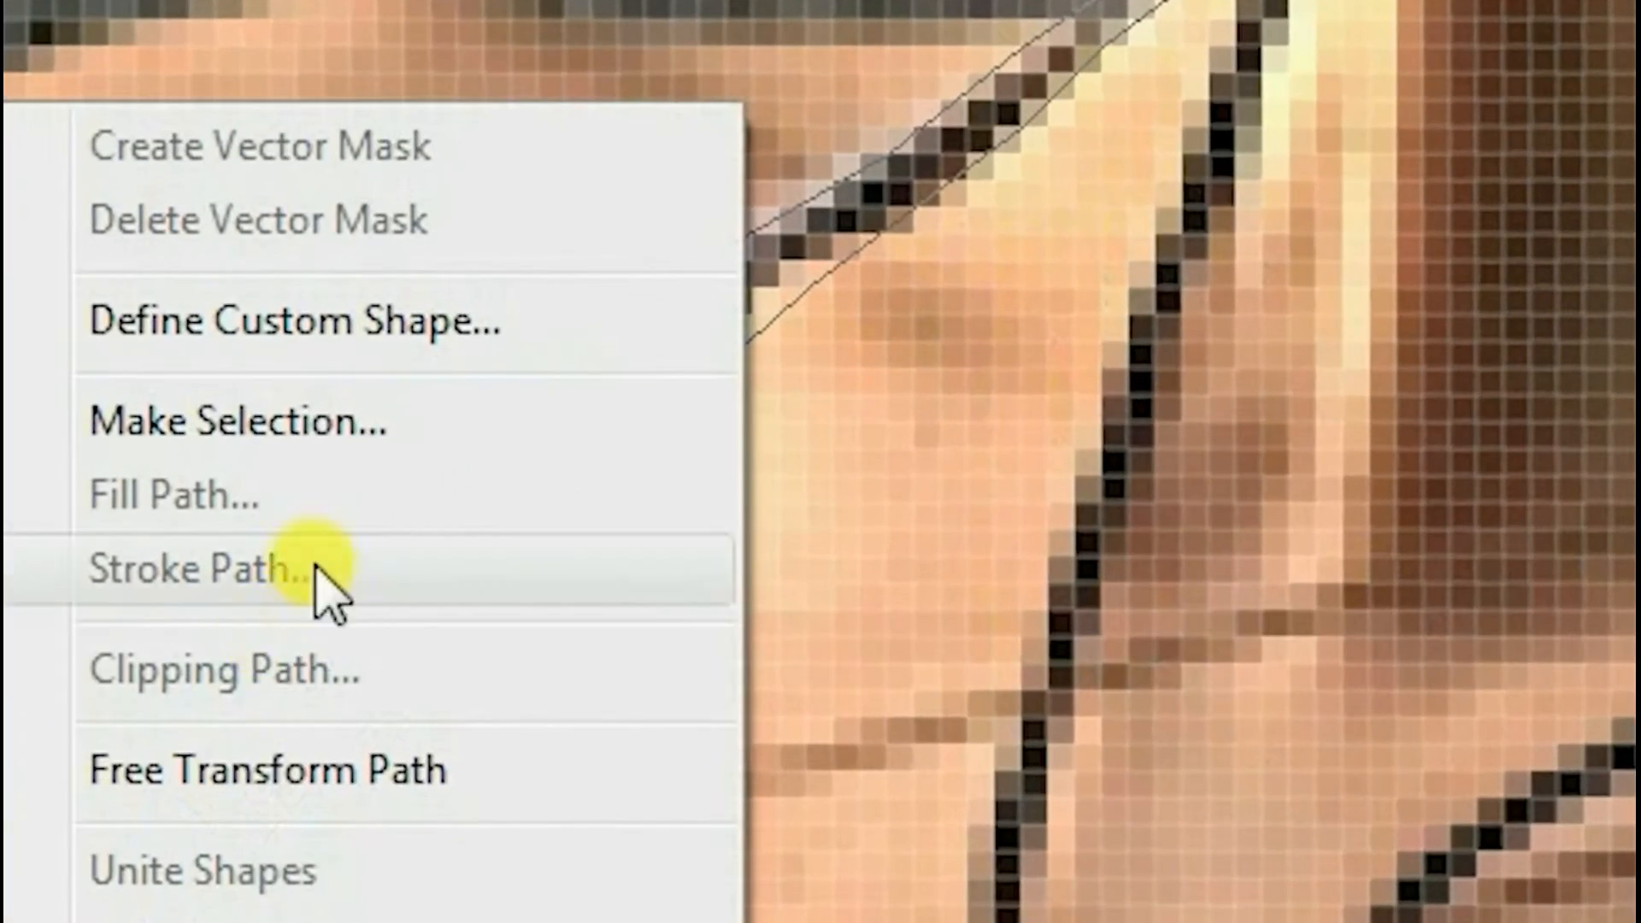
{"action": "left_click", "coordinate": [336, 453]}
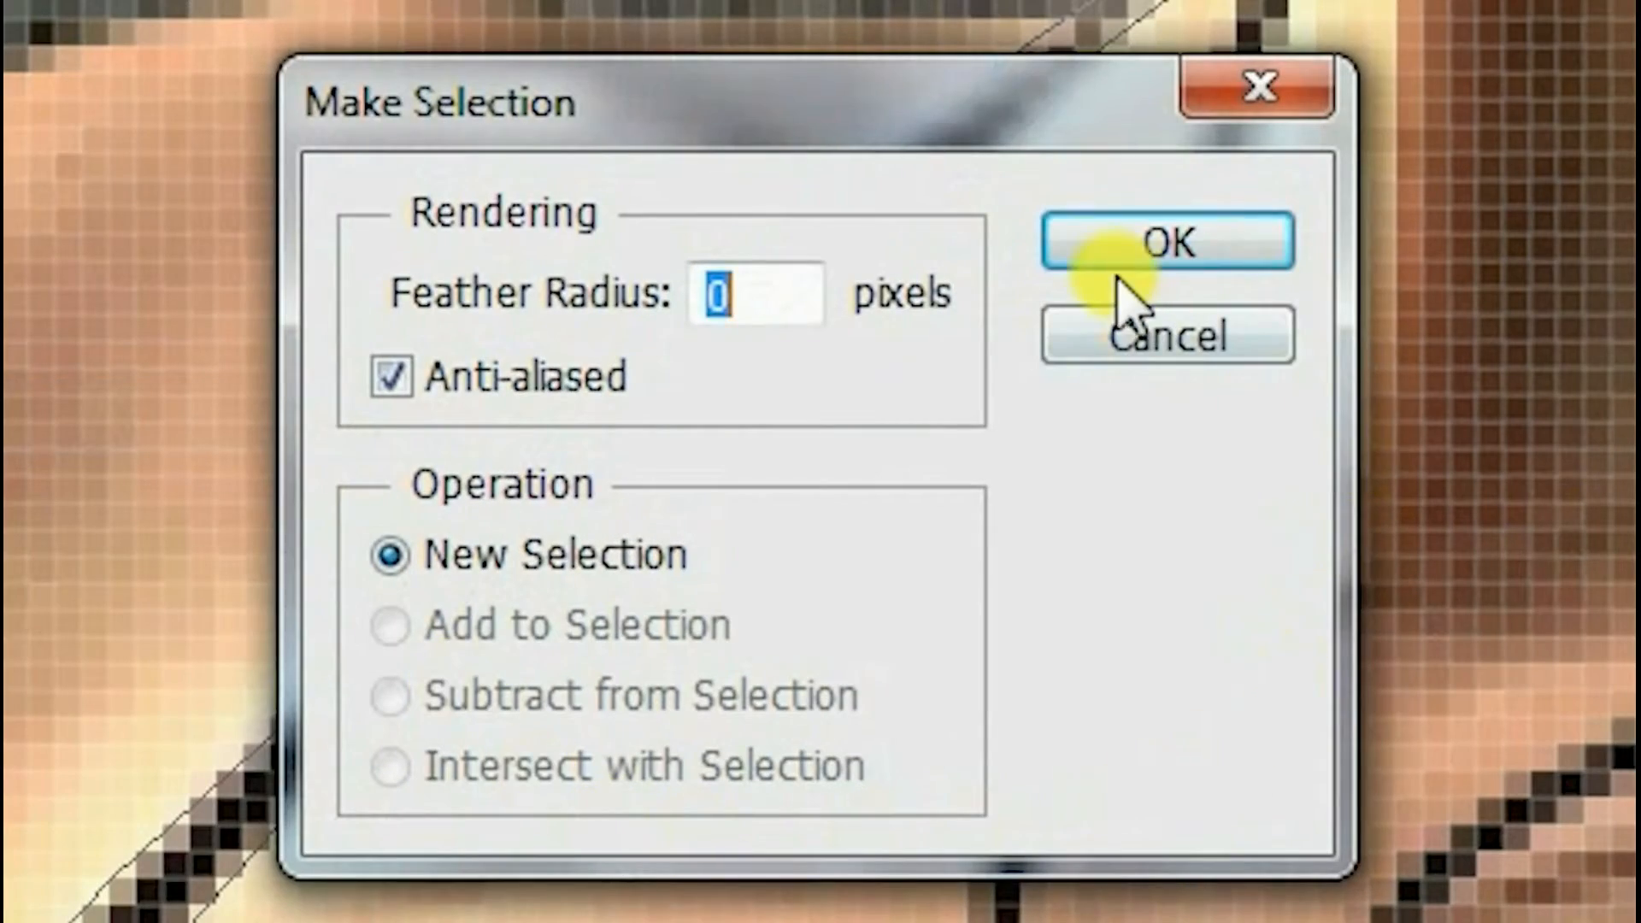
{"action": "left_click", "coordinate": [1113, 271]}
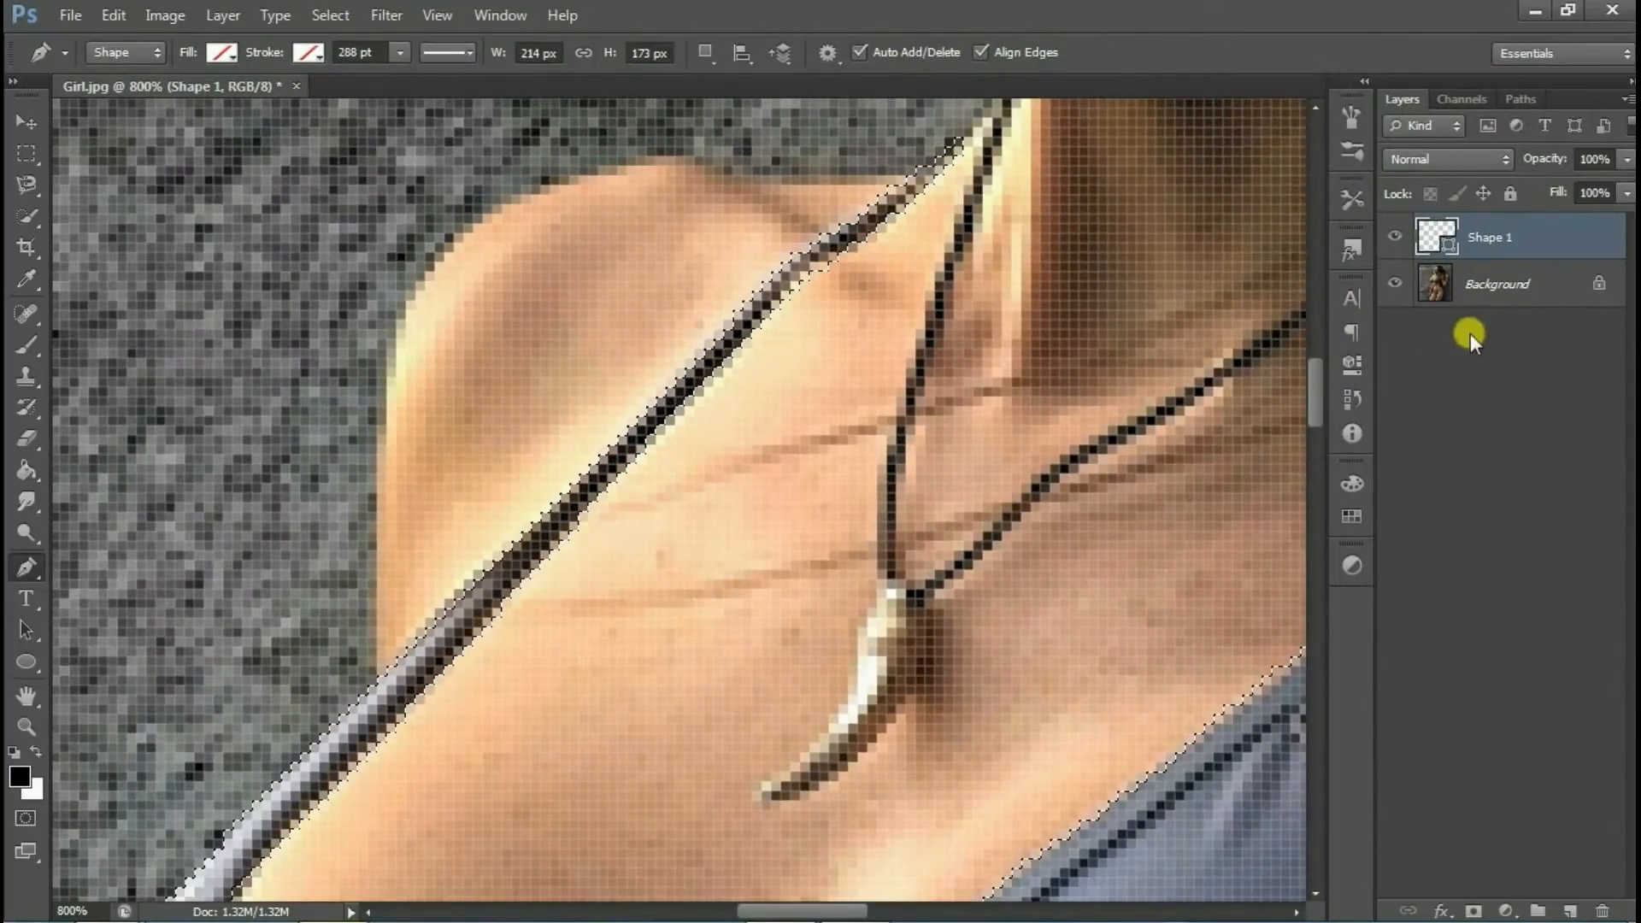
- Recolour the selected bikini top on the Background layer using Variations with More Green applied to the midtones
{"action": "left_click", "coordinate": [1542, 293]}
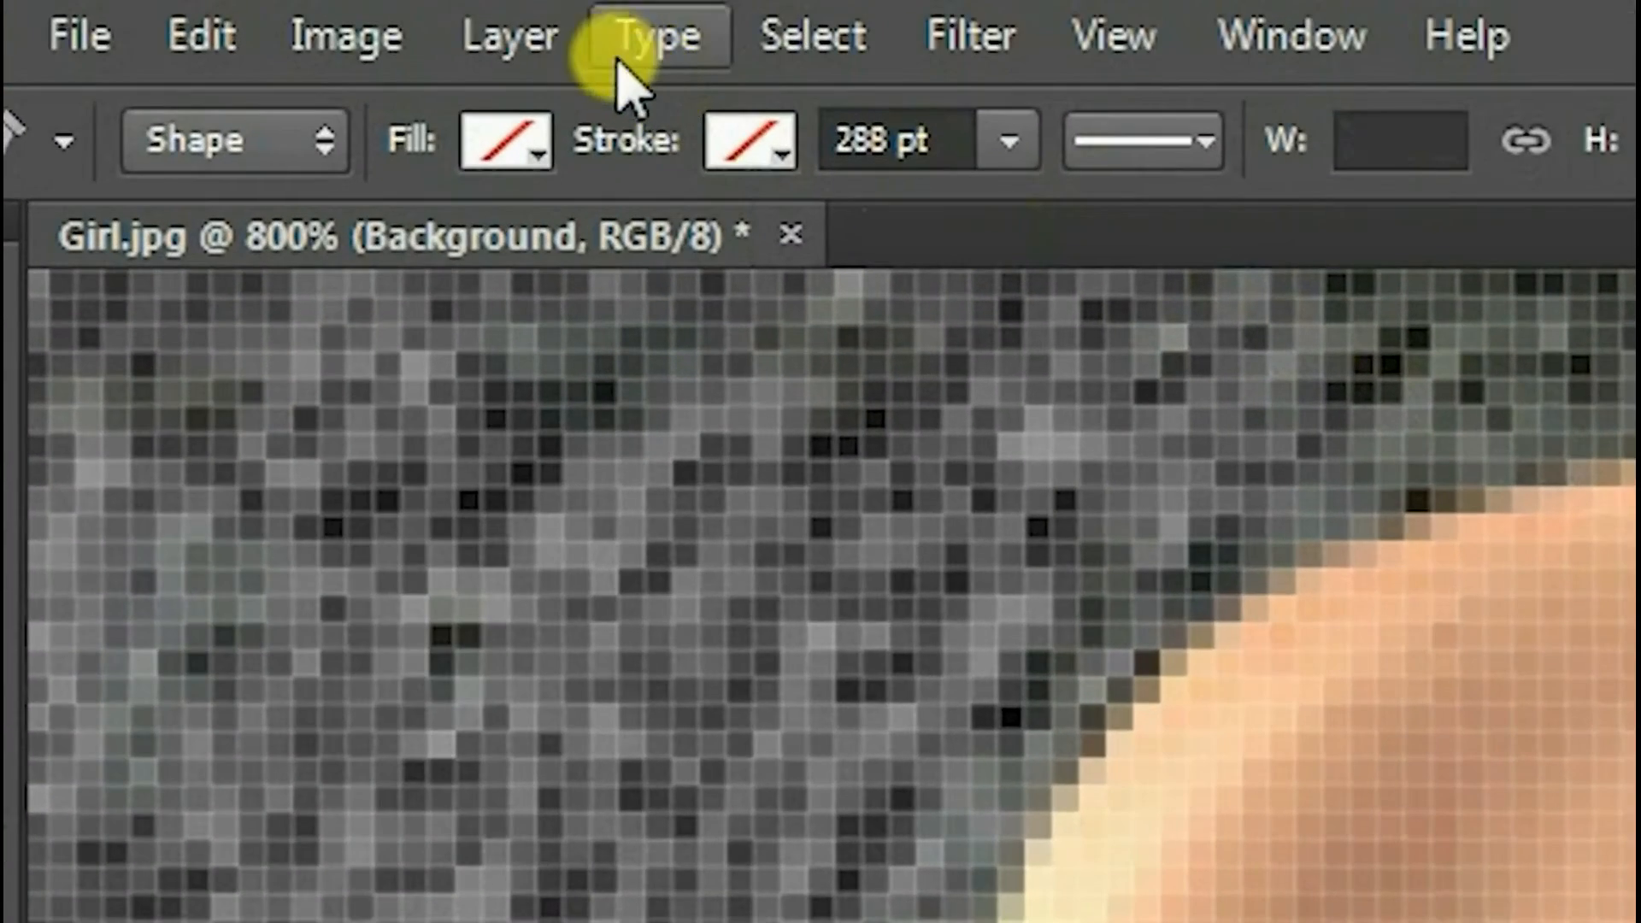
{"action": "left_click", "coordinate": [324, 39]}
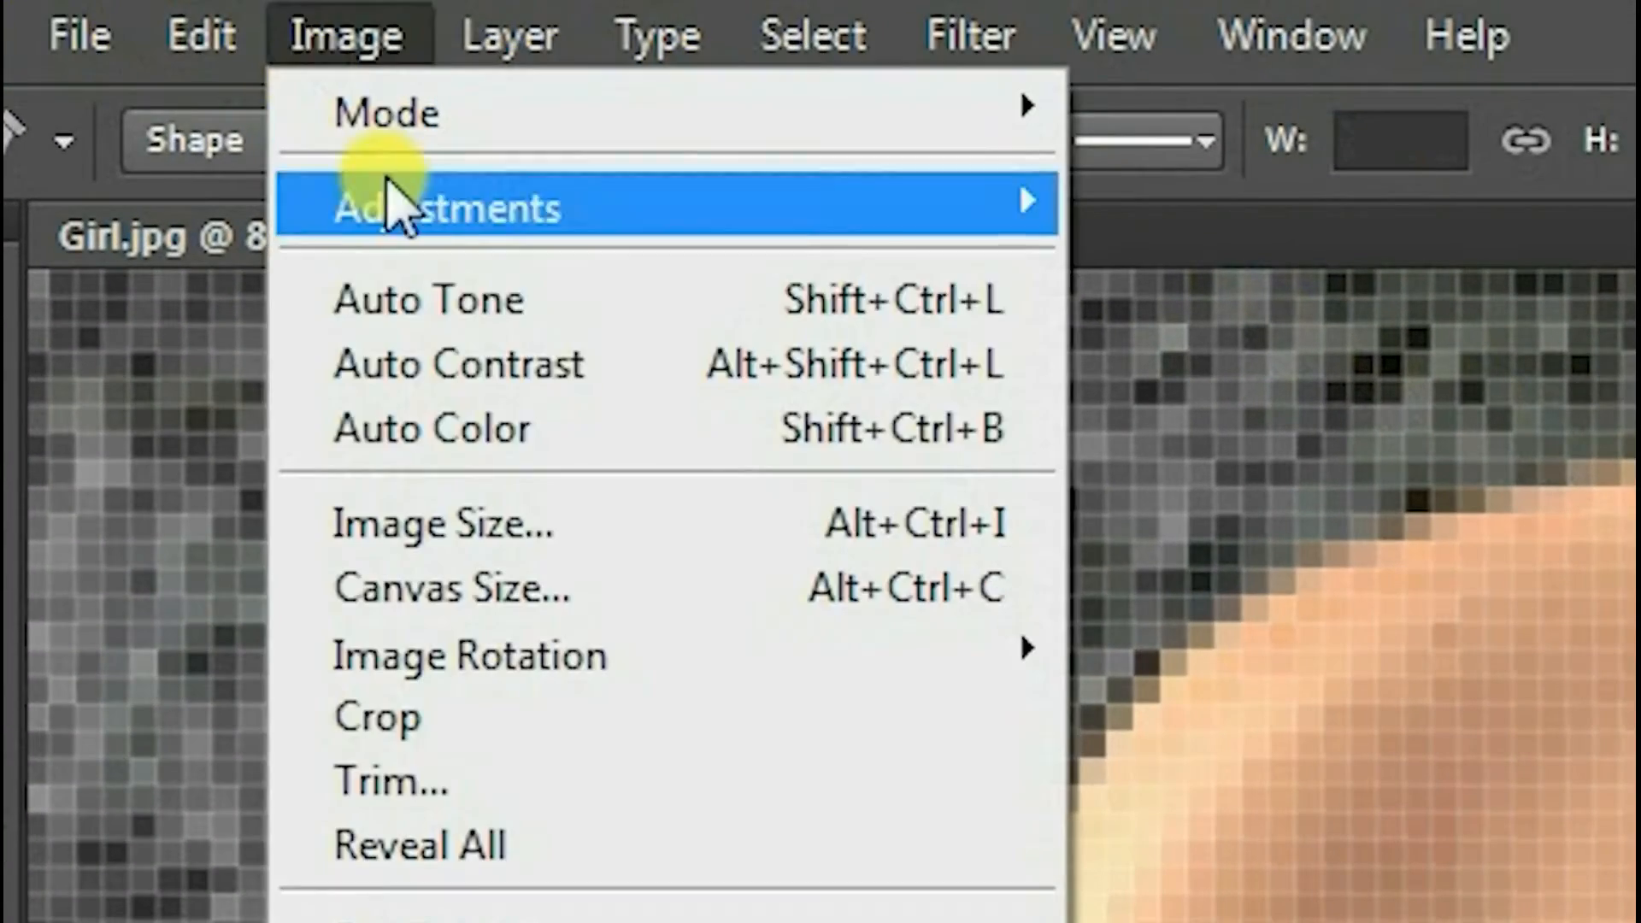
{"action": "mouse_move", "coordinate": [936, 224]}
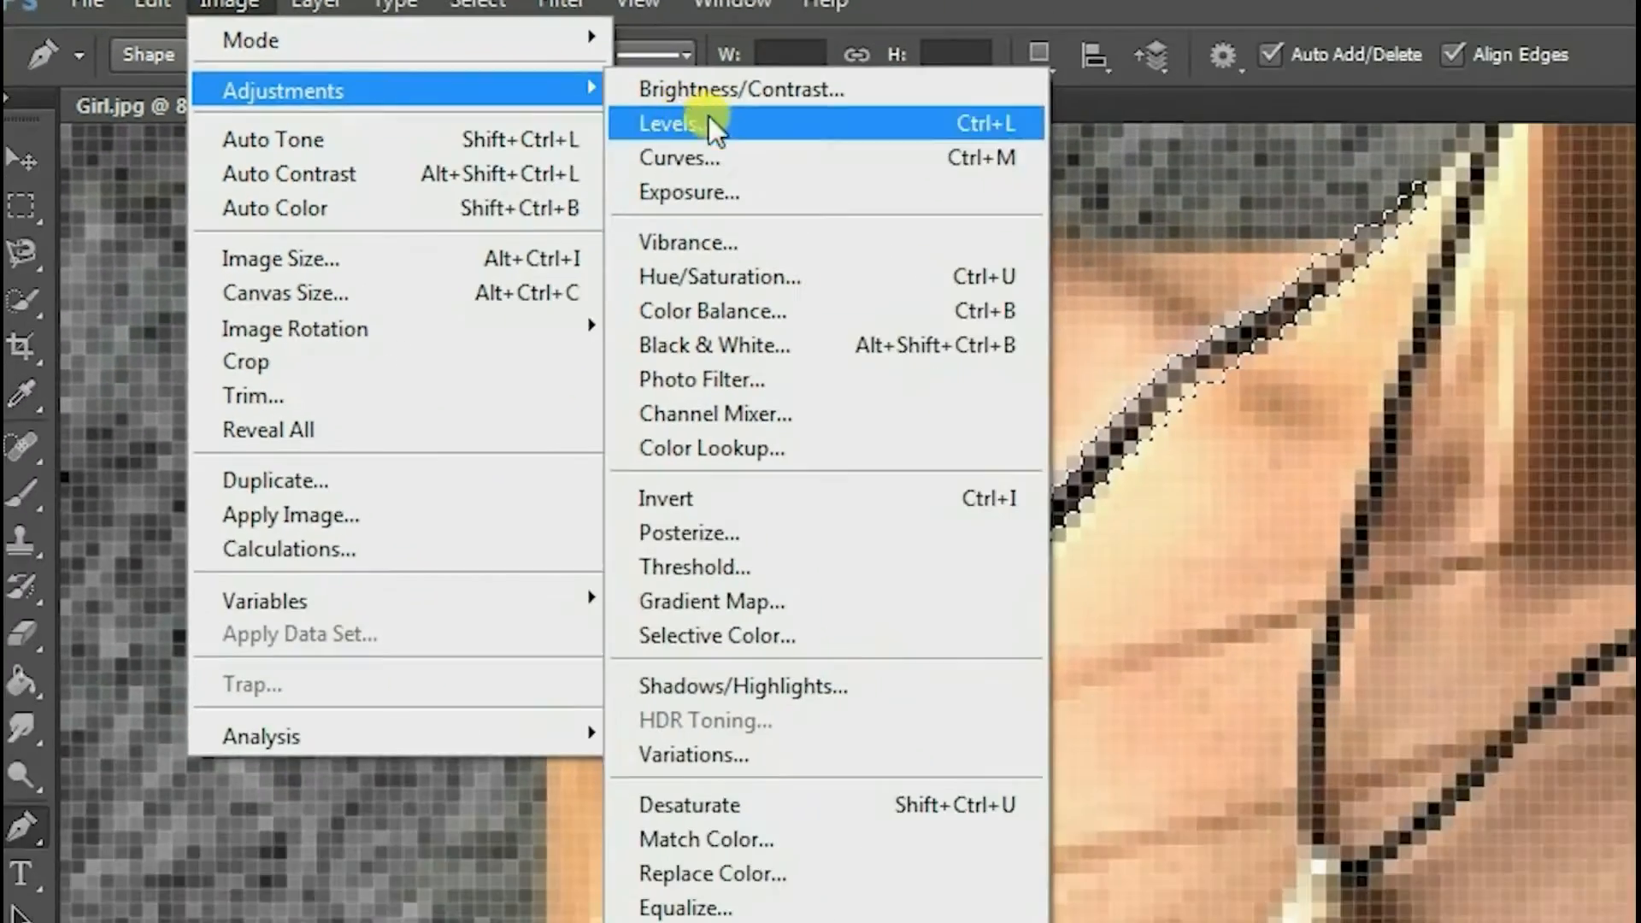
{"action": "left_click", "coordinate": [660, 750]}
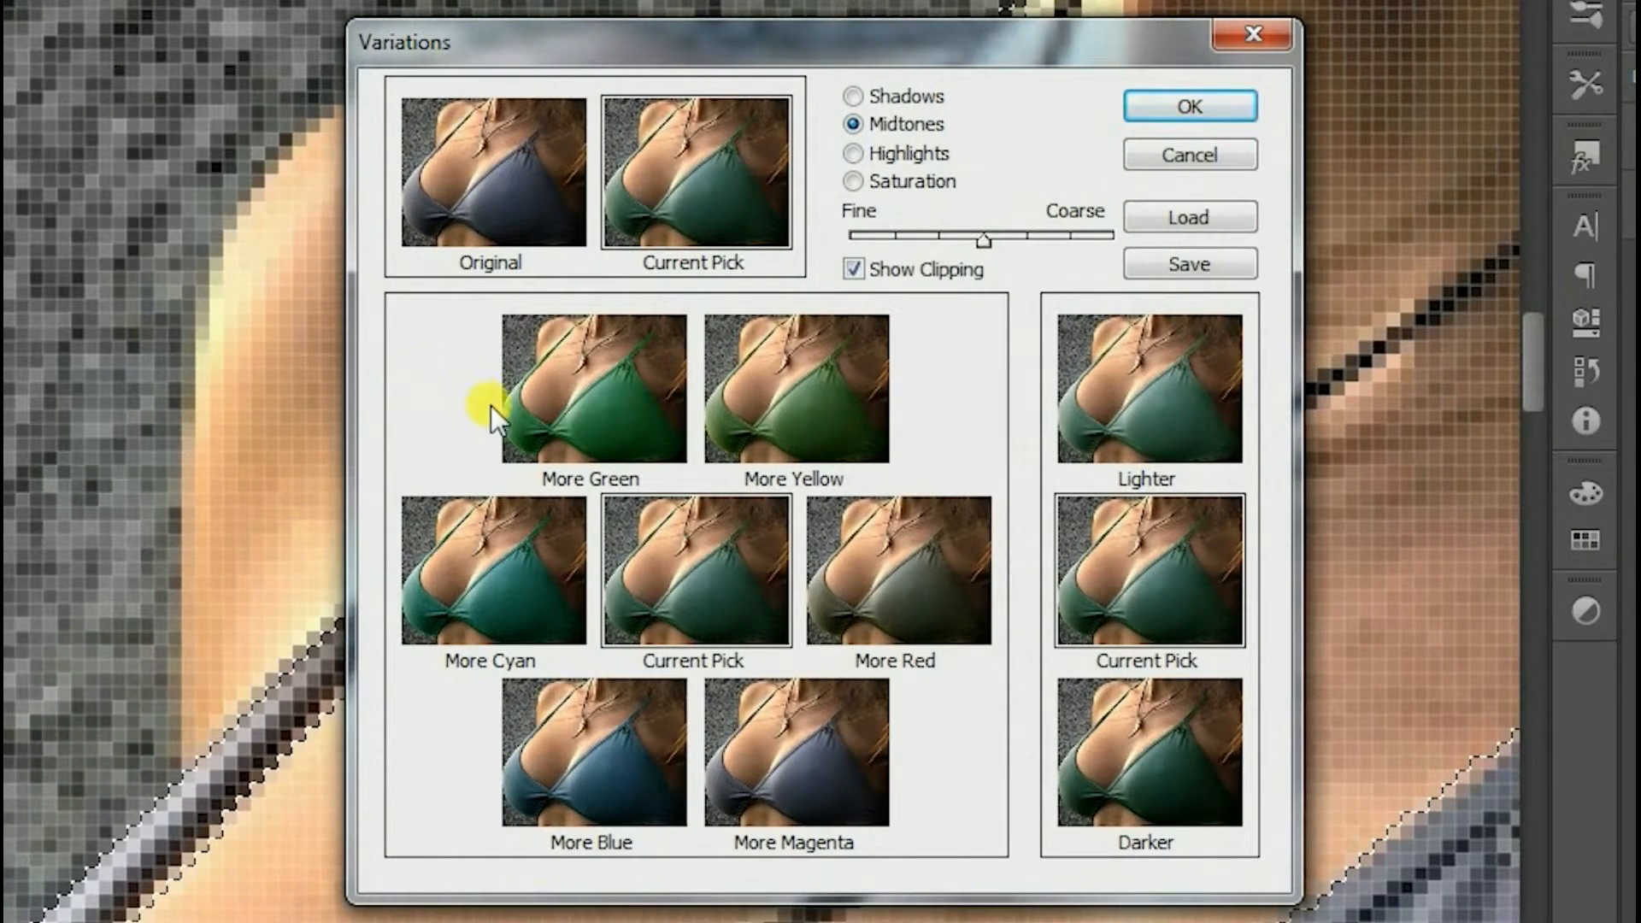
{"action": "left_click", "coordinate": [592, 367]}
{"action": "left_click", "coordinate": [1190, 106]}
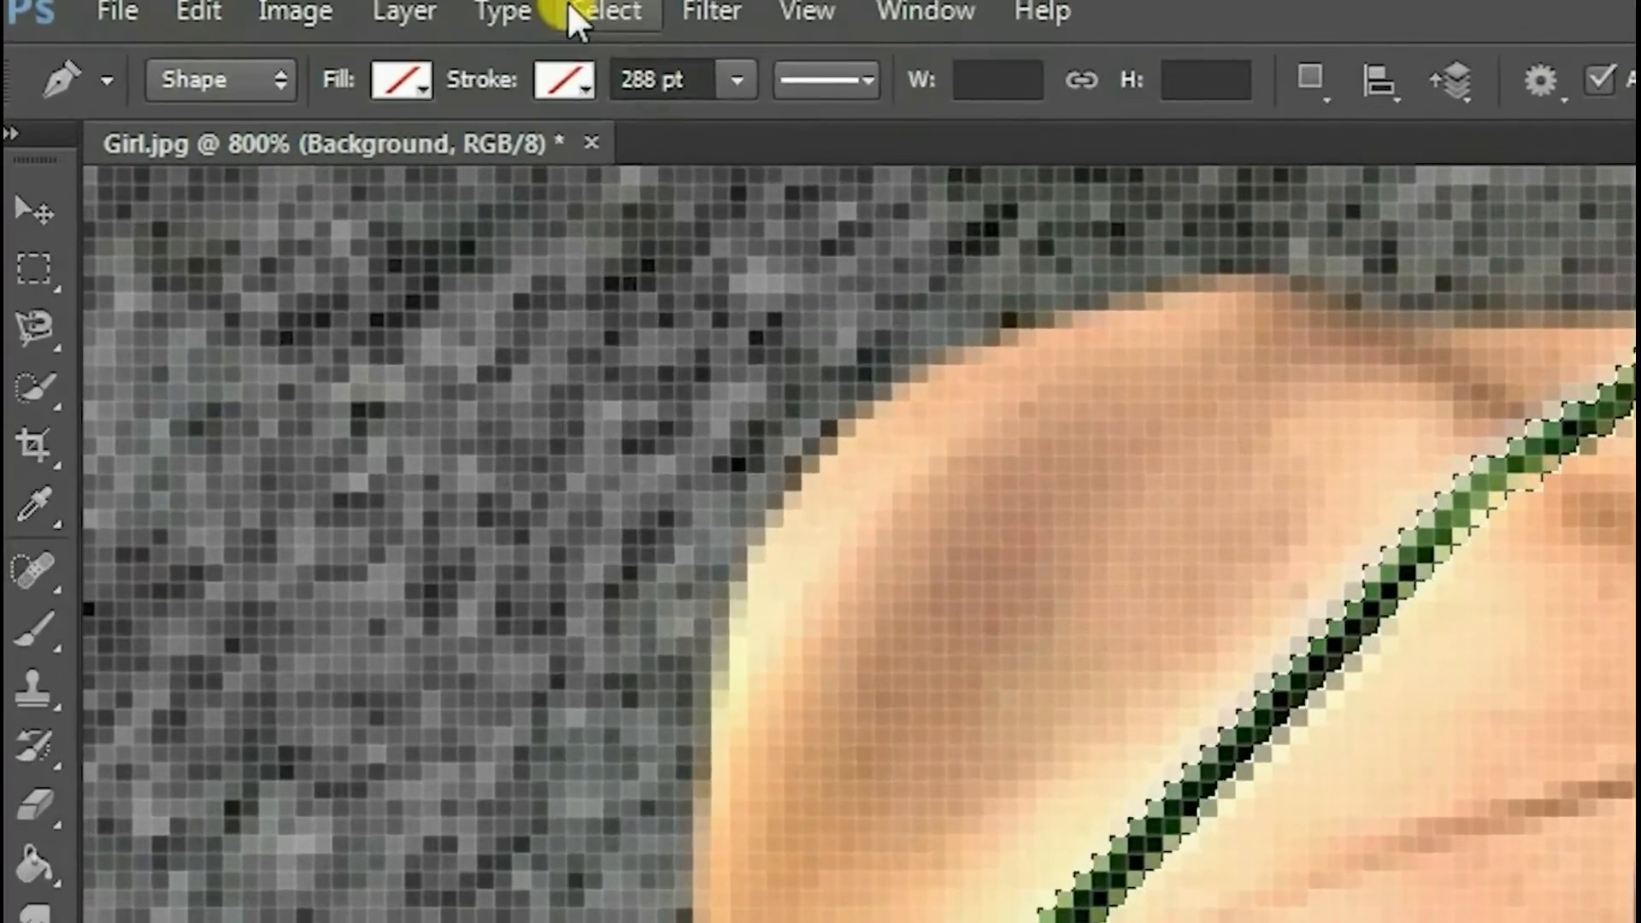
- Deselect the bikini top and fit the whole image in view
{"action": "left_click", "coordinate": [330, 15]}
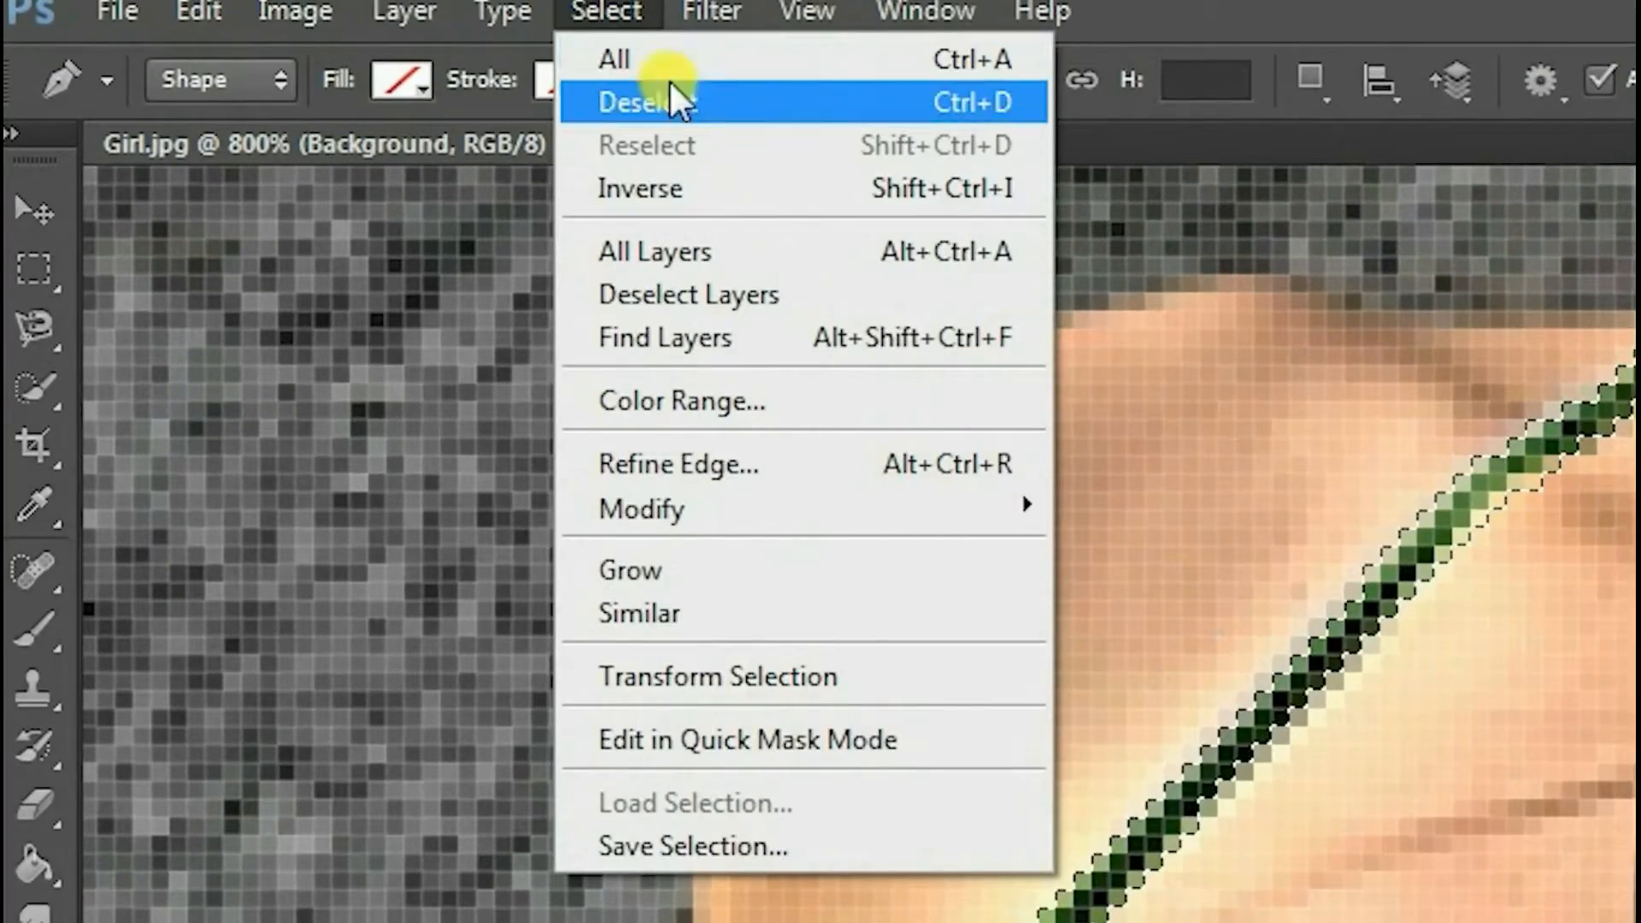
{"action": "left_click", "coordinate": [877, 111]}
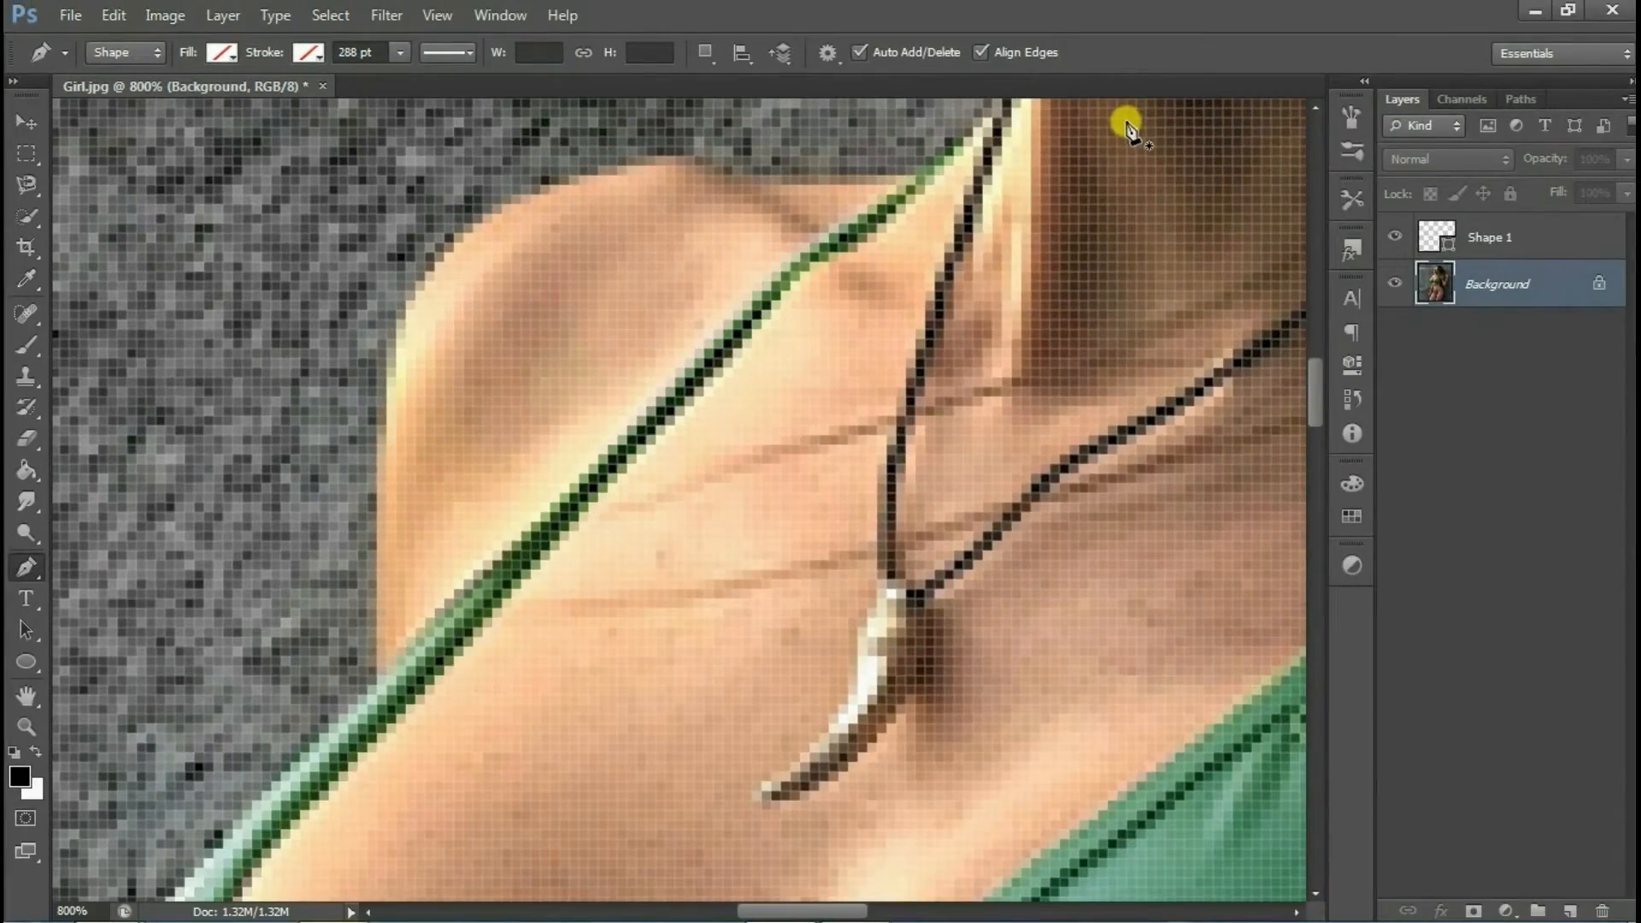
{"action": "key", "text": "ctrl+0"}
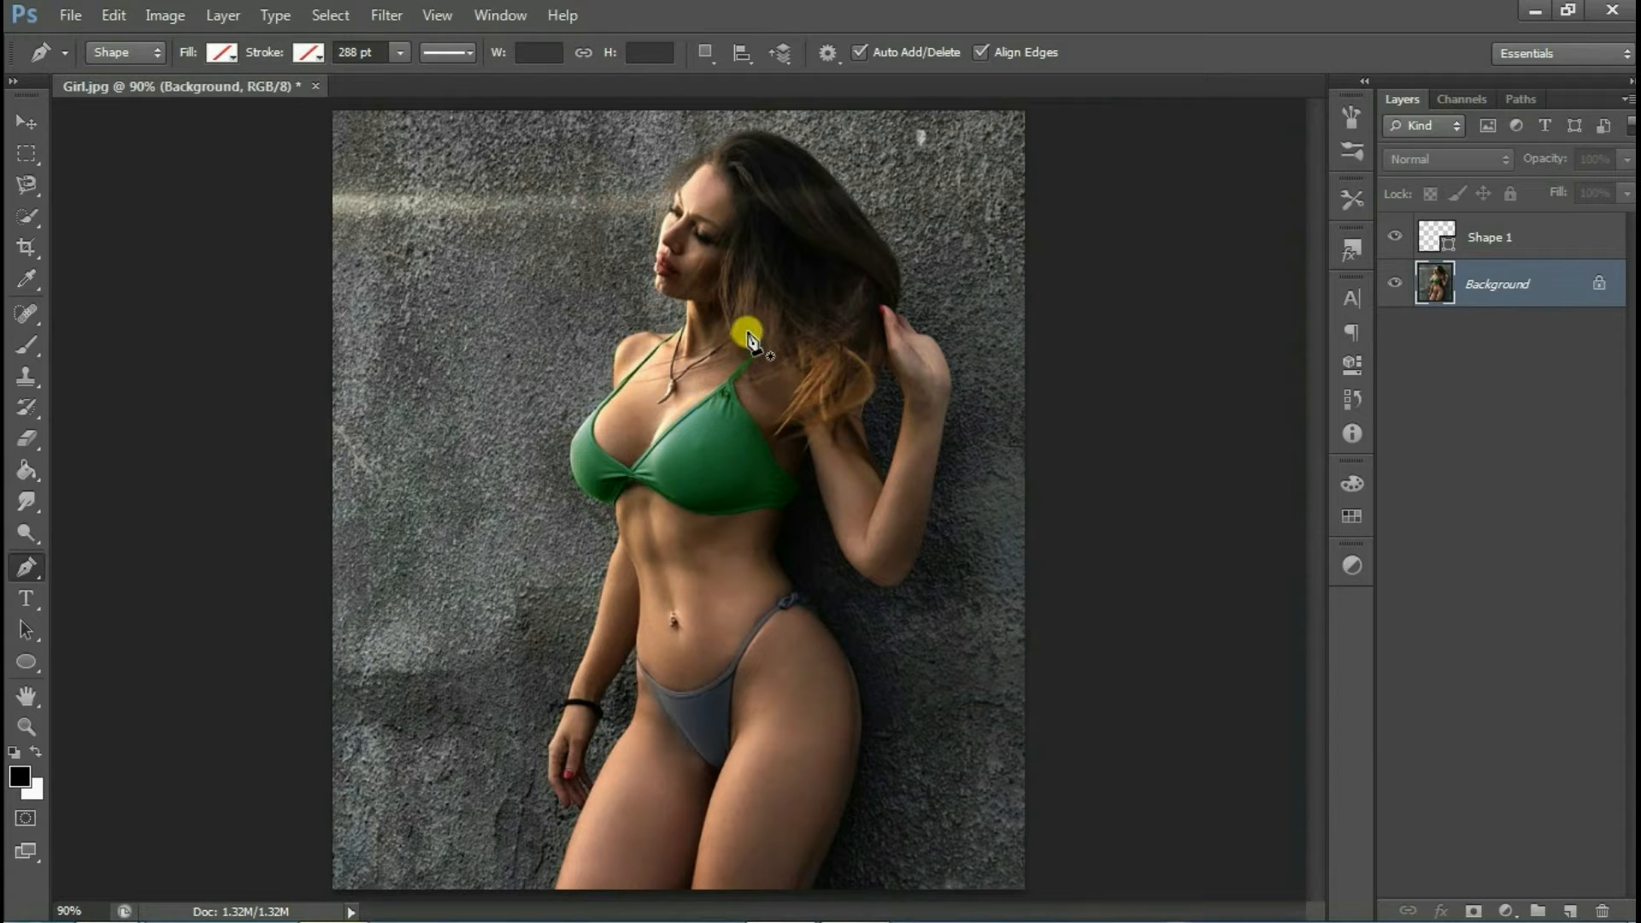
- Start a new Pen tool shape at the bikini bottom's hip knot and trace the knot's upper edge down to the strap
{"action": "left_click", "coordinate": [24, 725]}
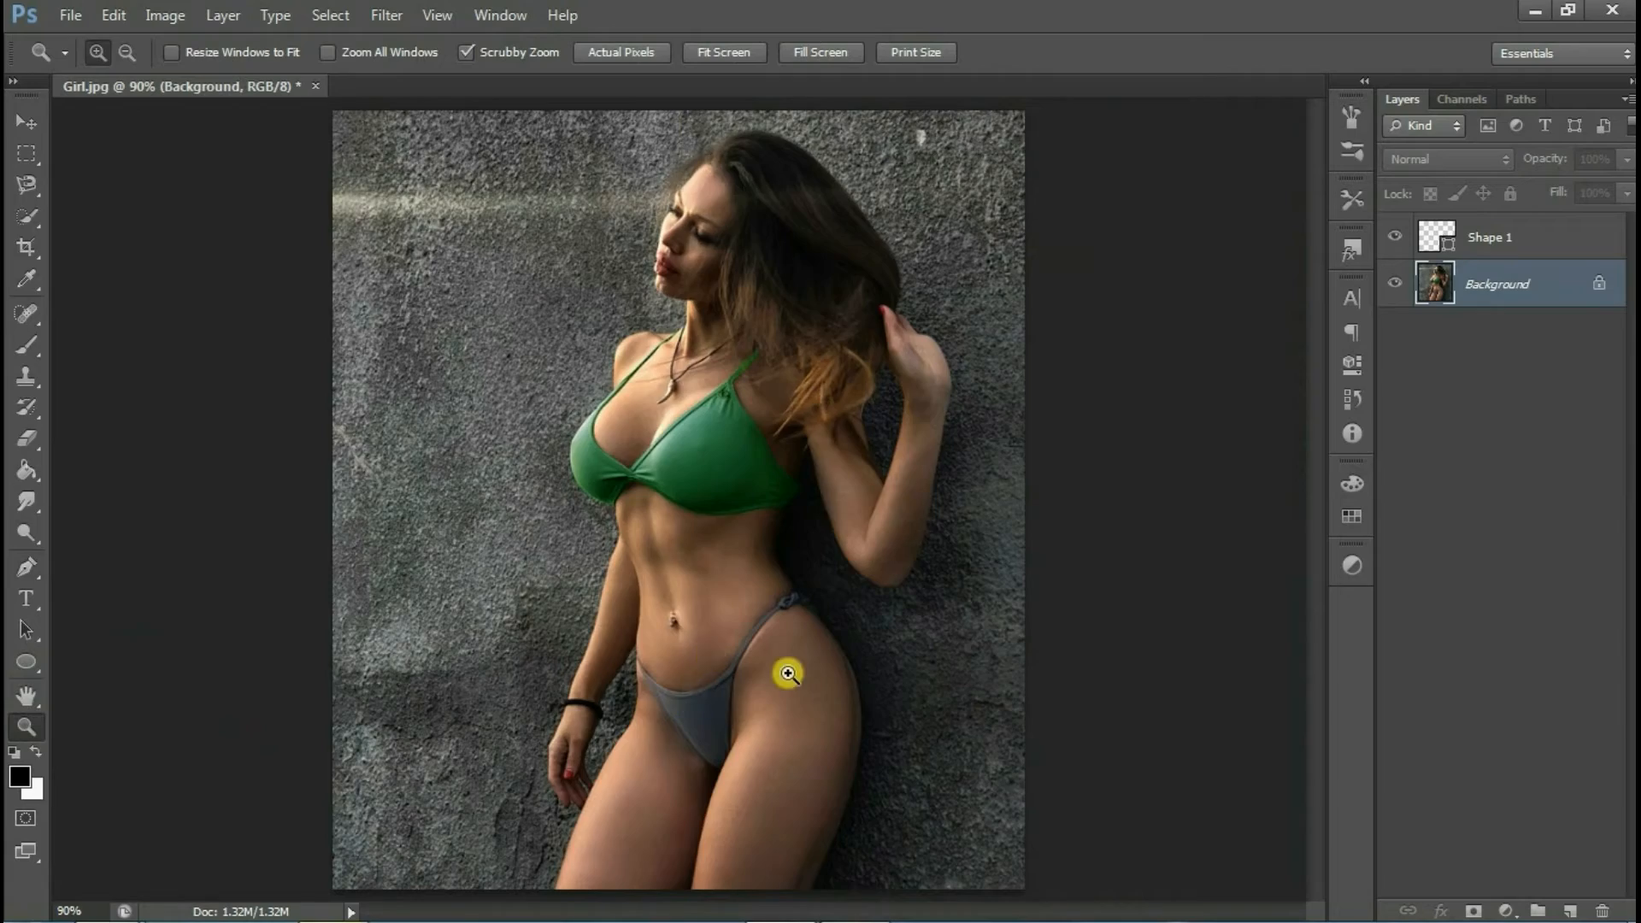
{"action": "left_click_drag", "start_coordinate": [796, 614], "coordinate": [842, 444]}
{"action": "left_click", "coordinate": [26, 566]}
{"action": "left_click", "coordinate": [784, 470]}
{"action": "left_click", "coordinate": [746, 470]}
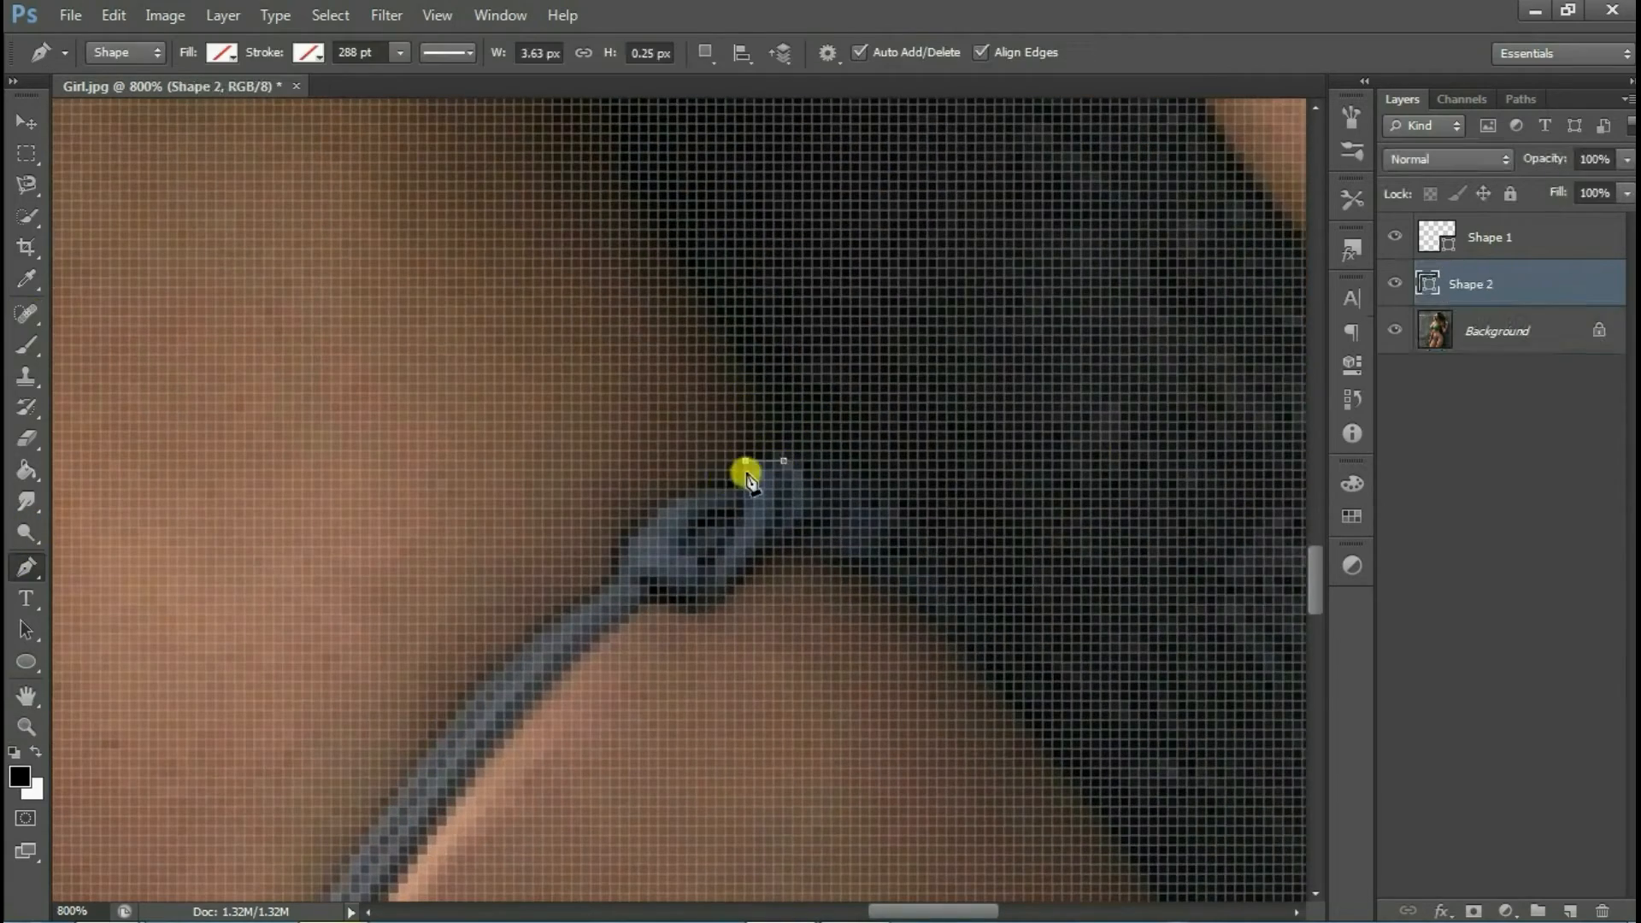
{"action": "left_click", "coordinate": [697, 497]}
{"action": "left_click", "coordinate": [630, 546]}
{"action": "left_click", "coordinate": [611, 584]}
- Continue the path along the upper edge of the side strap down to where it meets the waistband
{"action": "left_click", "coordinate": [544, 633]}
{"action": "left_click", "coordinate": [467, 699]}
{"action": "left_click", "coordinate": [408, 778]}
{"action": "left_click", "coordinate": [370, 834]}
{"action": "scroll", "coordinate": [376, 769], "scroll_direction": "down", "scroll_amount": 5}
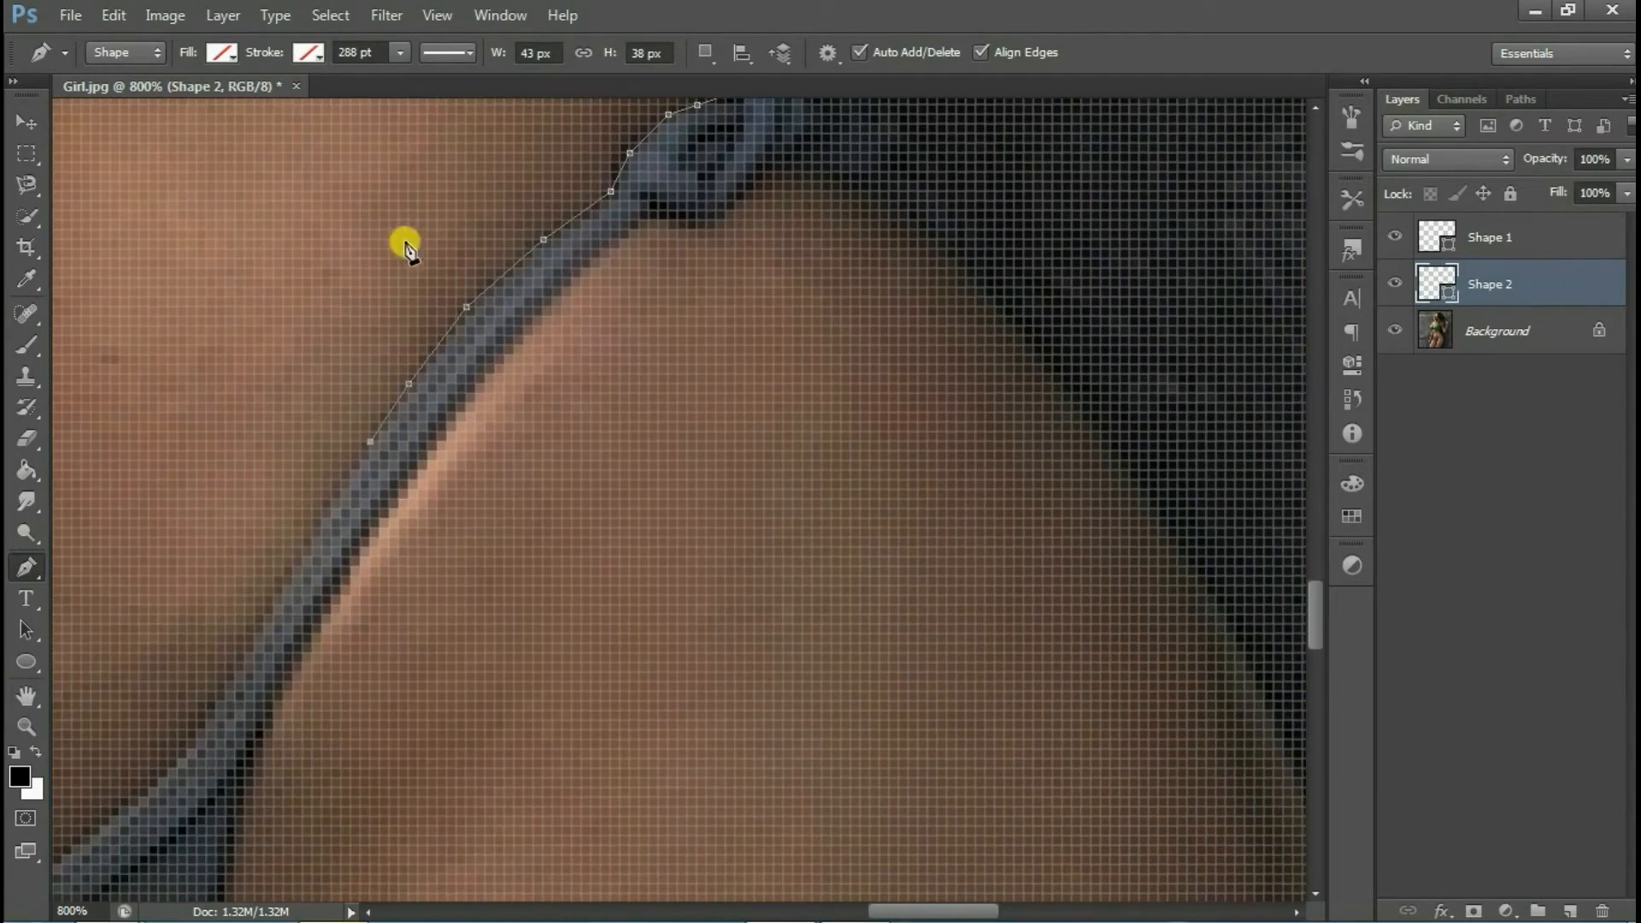
{"action": "left_click", "coordinate": [284, 586]}
{"action": "left_click", "coordinate": [236, 663]}
{"action": "left_click", "coordinate": [187, 749]}
{"action": "left_click", "coordinate": [159, 779]}
{"action": "left_click", "coordinate": [101, 827]}
{"action": "left_click", "coordinate": [82, 846]}
- Trace the upper edge of the waistband across the belly towards the opposite hip
{"action": "scroll", "coordinate": [491, 534], "scroll_direction": "left", "scroll_amount": 10}
{"action": "scroll", "coordinate": [491, 534], "scroll_direction": "down", "scroll_amount": 1}
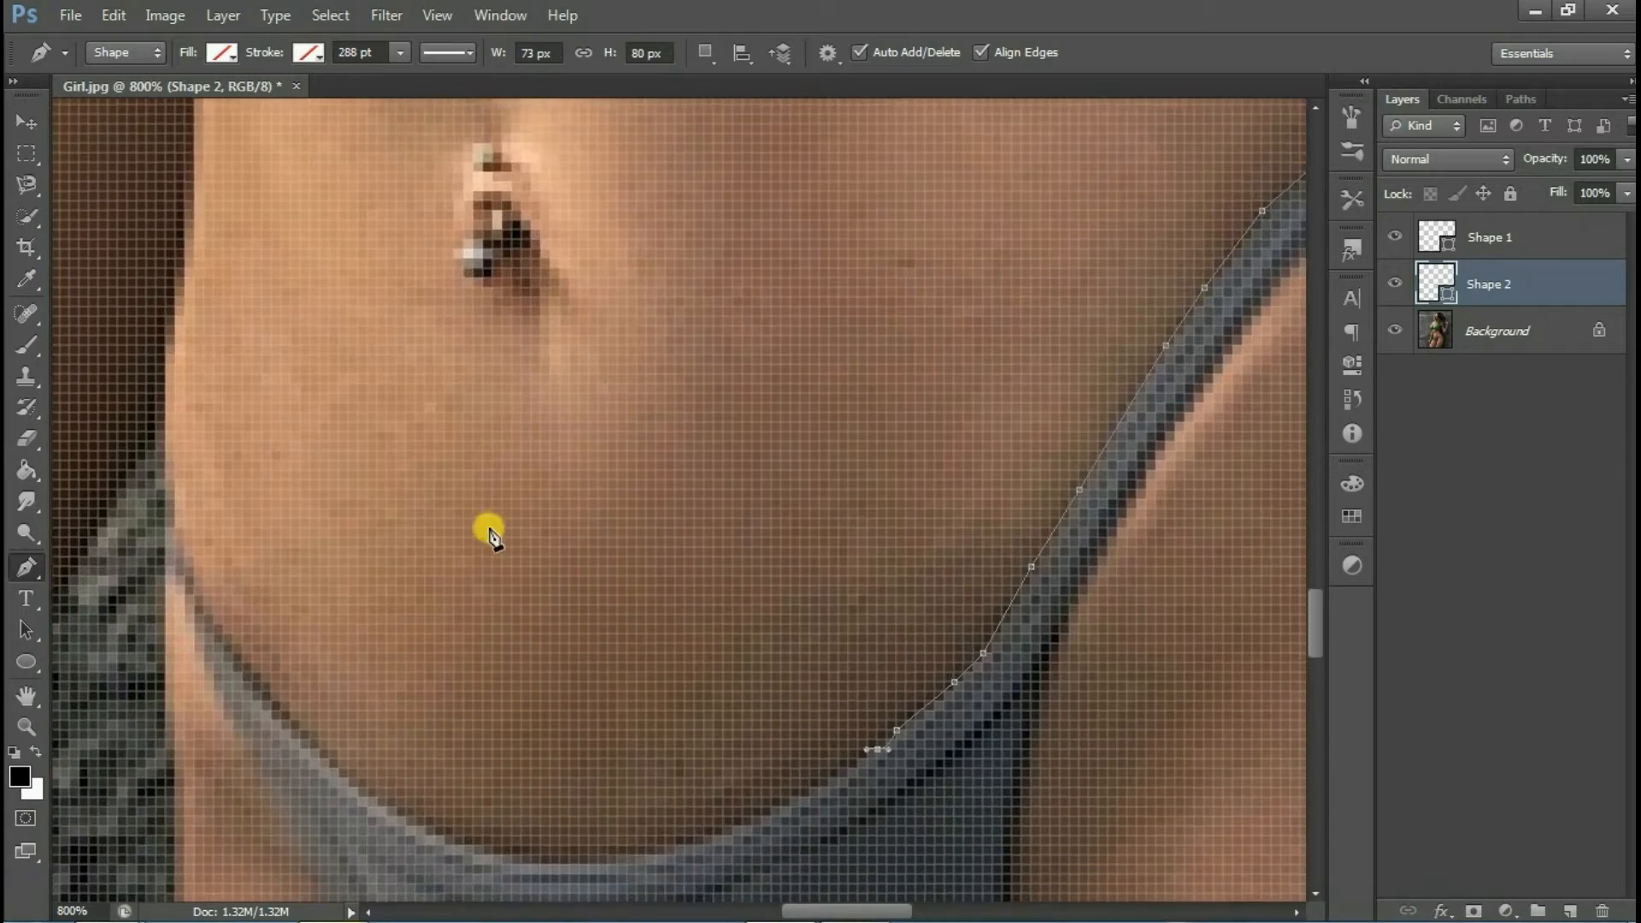
{"action": "scroll", "coordinate": [491, 534], "scroll_direction": "down", "scroll_amount": 1}
{"action": "left_click", "coordinate": [763, 768]}
{"action": "left_click", "coordinate": [704, 787]}
{"action": "left_click", "coordinate": [608, 806]}
{"action": "left_click", "coordinate": [493, 807]}
{"action": "left_click", "coordinate": [416, 769]}
{"action": "left_click", "coordinate": [330, 701]}
{"action": "left_click", "coordinate": [281, 635]}
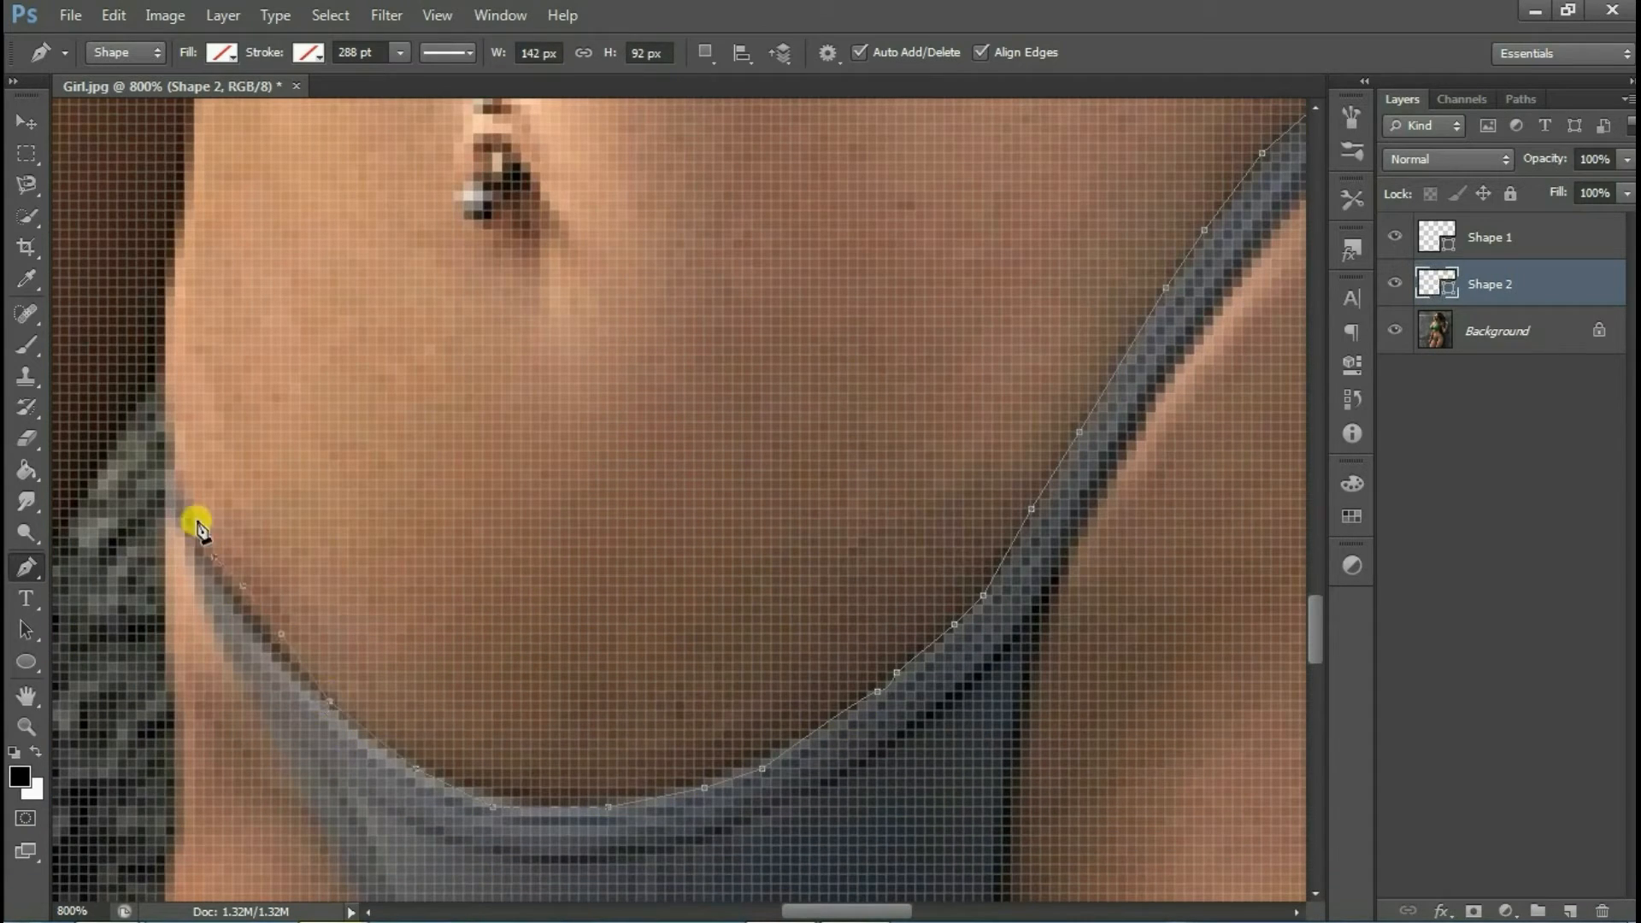
- Carry the path around the waistband's end at the opposite hip and down the start of the leg opening
{"action": "left_click", "coordinate": [167, 471]}
{"action": "left_click", "coordinate": [165, 517]}
{"action": "left_click", "coordinate": [186, 547]}
{"action": "left_click", "coordinate": [300, 788]}
{"action": "left_click", "coordinate": [320, 836]}
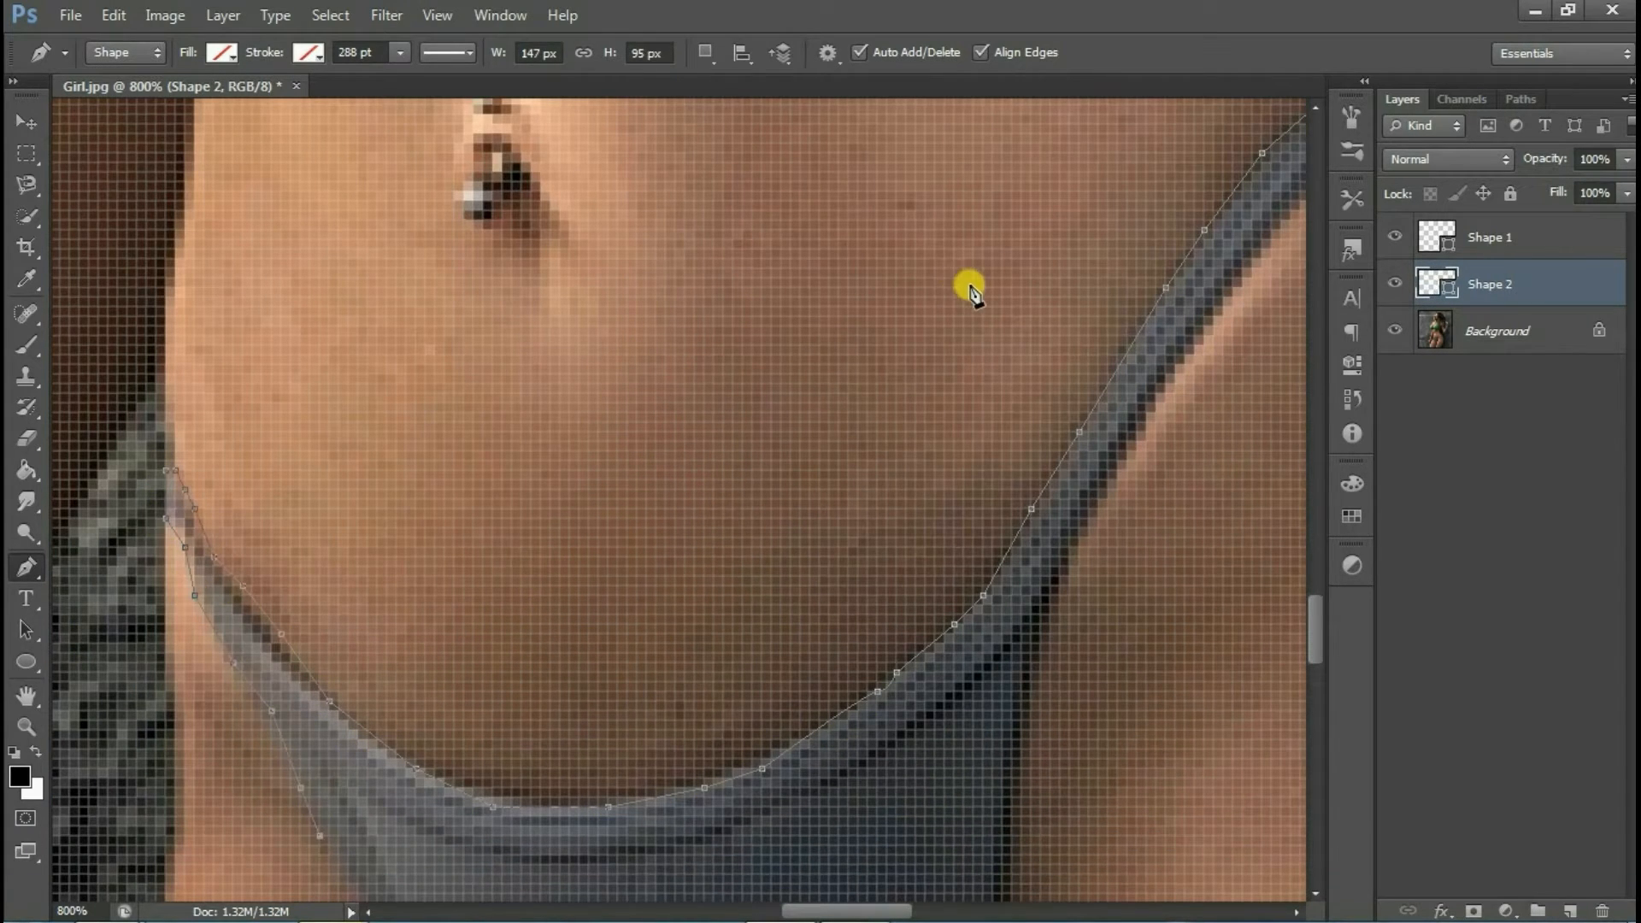
- Trace the edge of that leg opening diagonally down towards the lower tip of the bikini bottom
{"action": "scroll", "coordinate": [970, 284], "scroll_direction": "down", "scroll_amount": 10}
{"action": "left_click", "coordinate": [388, 374]}
{"action": "left_click", "coordinate": [445, 451]}
{"action": "left_click", "coordinate": [494, 519]}
{"action": "left_click", "coordinate": [532, 576]}
{"action": "left_click", "coordinate": [598, 644]}
{"action": "left_click", "coordinate": [676, 740]}
{"action": "left_click", "coordinate": [704, 778]}
{"action": "left_click", "coordinate": [753, 827]}
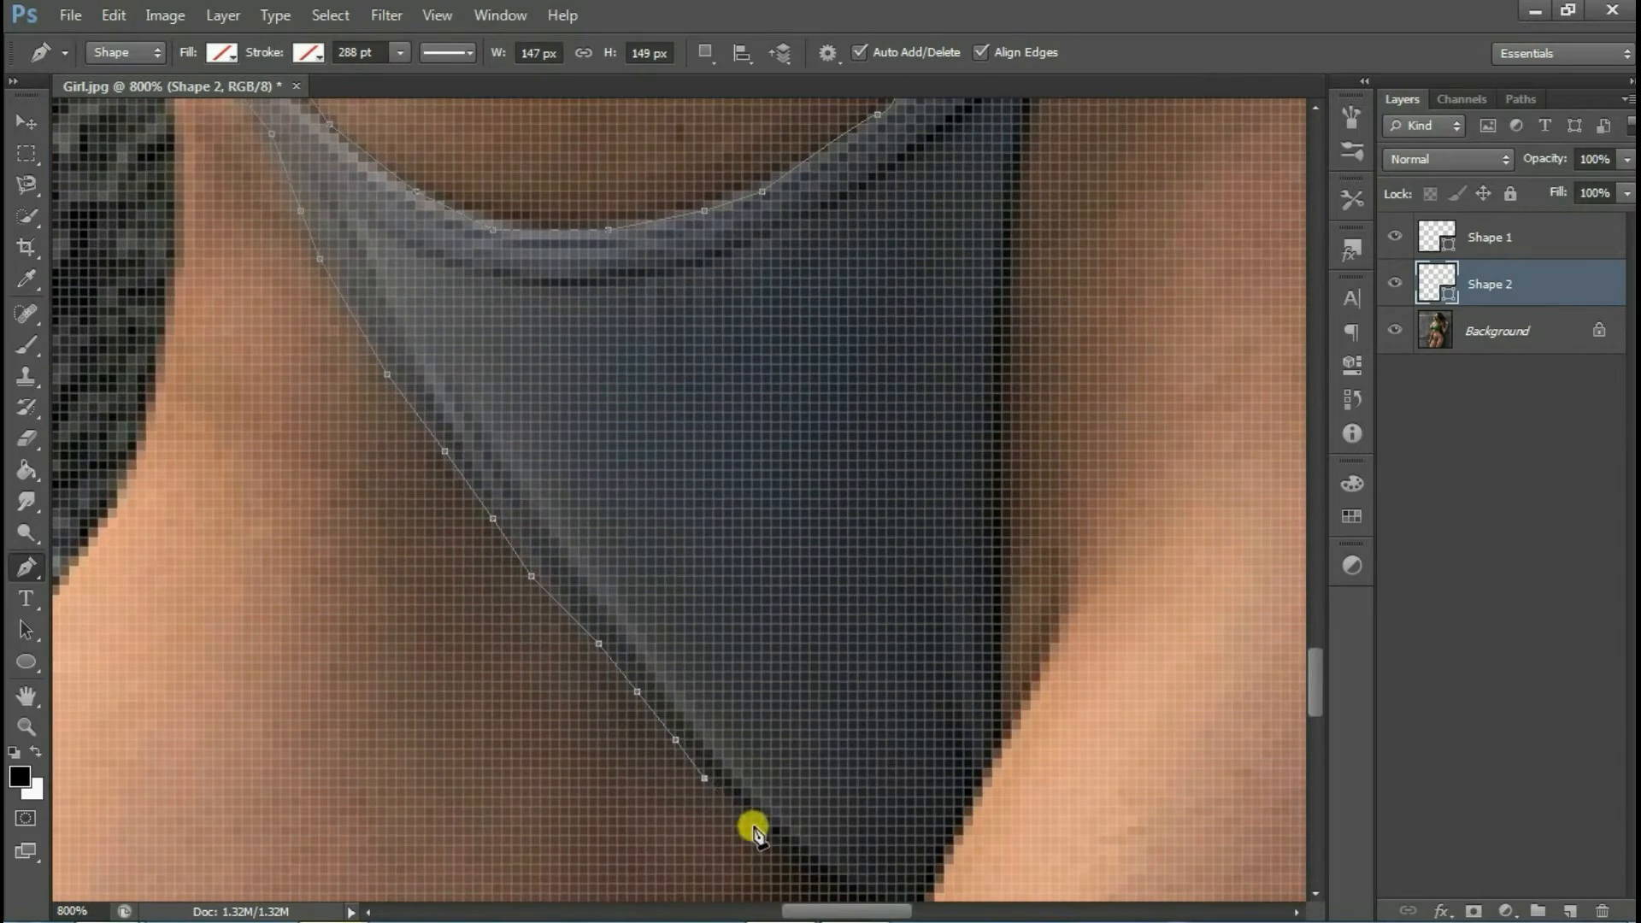
- Trace around the lower tip of the bikini bottom and up the front panel's edge on the knotted side
{"action": "scroll", "coordinate": [744, 769], "scroll_direction": "down", "scroll_amount": 2}
{"action": "left_click", "coordinate": [791, 779]}
{"action": "left_click", "coordinate": [830, 798]}
{"action": "left_click", "coordinate": [869, 818]}
{"action": "left_click", "coordinate": [907, 836]}
{"action": "left_click", "coordinate": [955, 760]}
{"action": "left_click", "coordinate": [993, 662]}
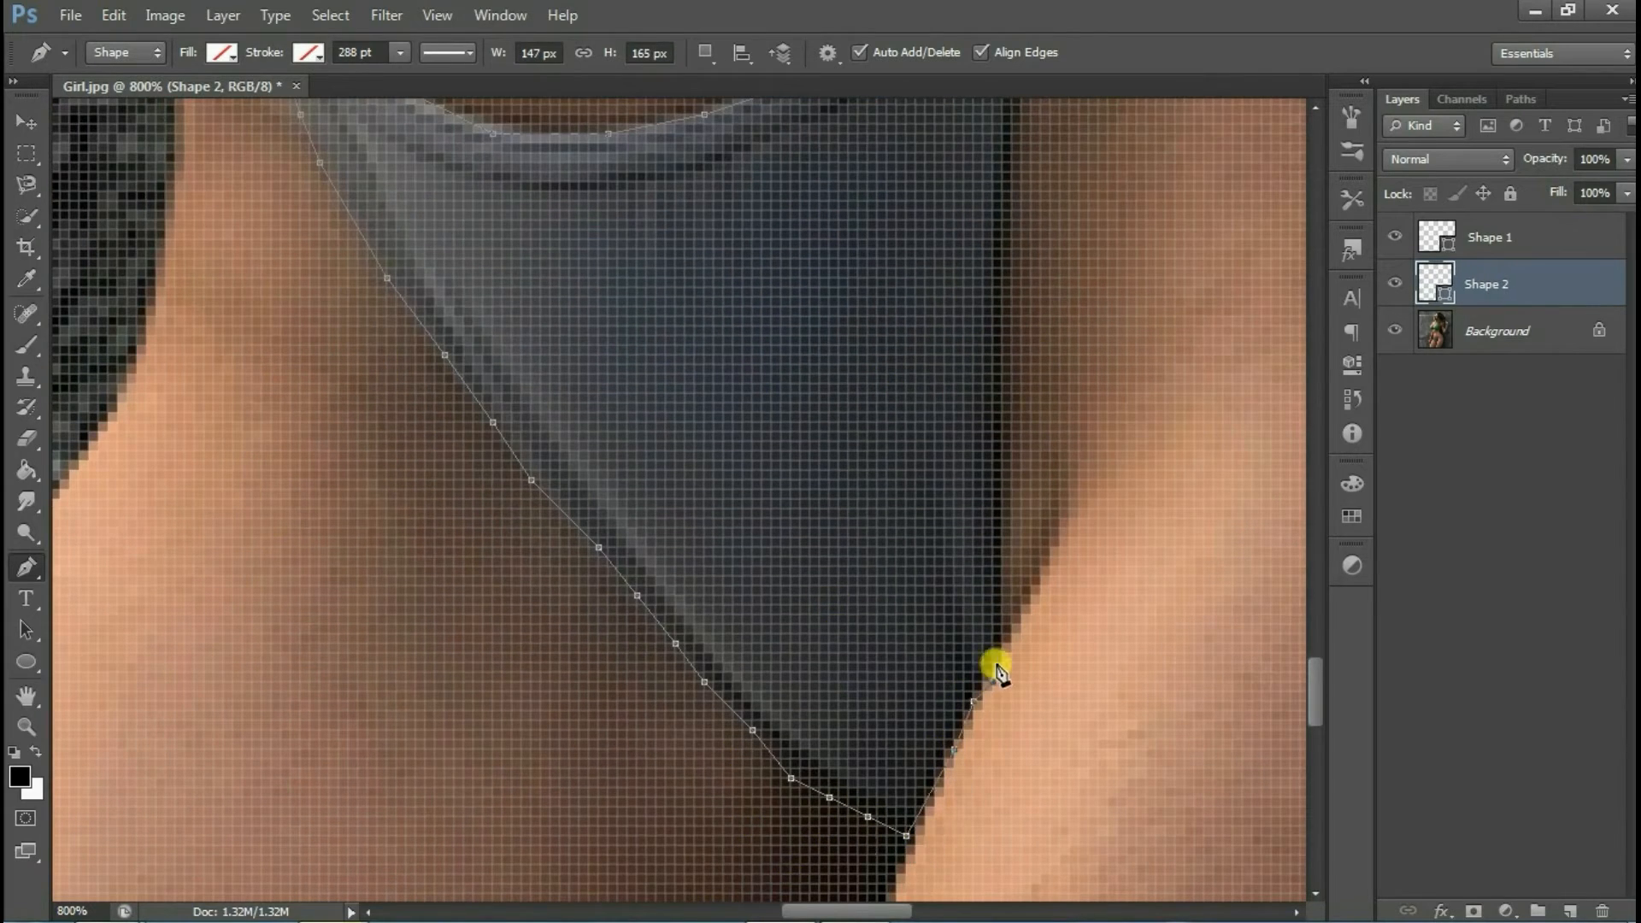
{"action": "left_click", "coordinate": [1012, 423]}
{"action": "left_click", "coordinate": [1021, 163]}
- Continue the path from the front panel up along the lower edge of the side strap
{"action": "scroll", "coordinate": [1265, 710], "scroll_direction": "up", "scroll_amount": 13}
{"action": "scroll", "coordinate": [1198, 791], "scroll_direction": "down", "scroll_amount": 1}
{"action": "left_click", "coordinate": [1041, 742]}
{"action": "left_click", "coordinate": [1050, 656]}
{"action": "left_click", "coordinate": [1089, 560]}
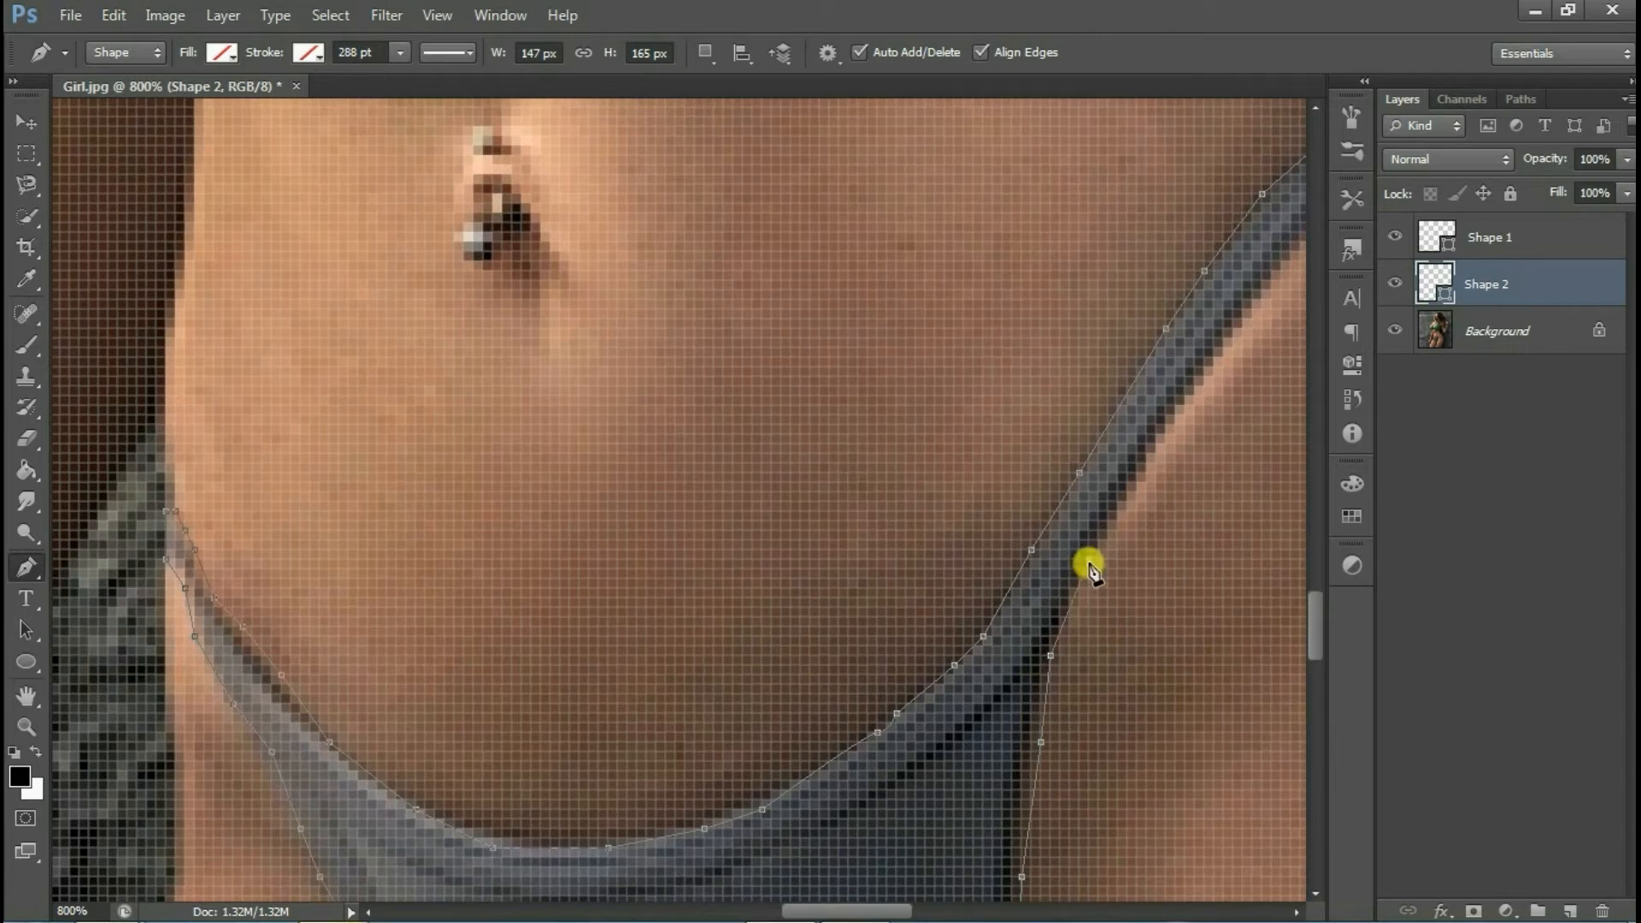
{"action": "left_click", "coordinate": [1127, 501]}
{"action": "left_click", "coordinate": [1156, 463]}
{"action": "left_click", "coordinate": [1167, 434]}
{"action": "left_click", "coordinate": [1185, 396]}
- Trace the underside and outer end of the hip knot and close the path at its starting point
{"action": "left_click_drag", "start_coordinate": [817, 911], "coordinate": [867, 911]}
{"action": "left_click_drag", "start_coordinate": [1318, 621], "coordinate": [1317, 603]}
{"action": "left_click", "coordinate": [976, 327]}
{"action": "left_click", "coordinate": [1006, 327]}
{"action": "left_click", "coordinate": [1033, 326]}
{"action": "left_click", "coordinate": [1062, 315]}
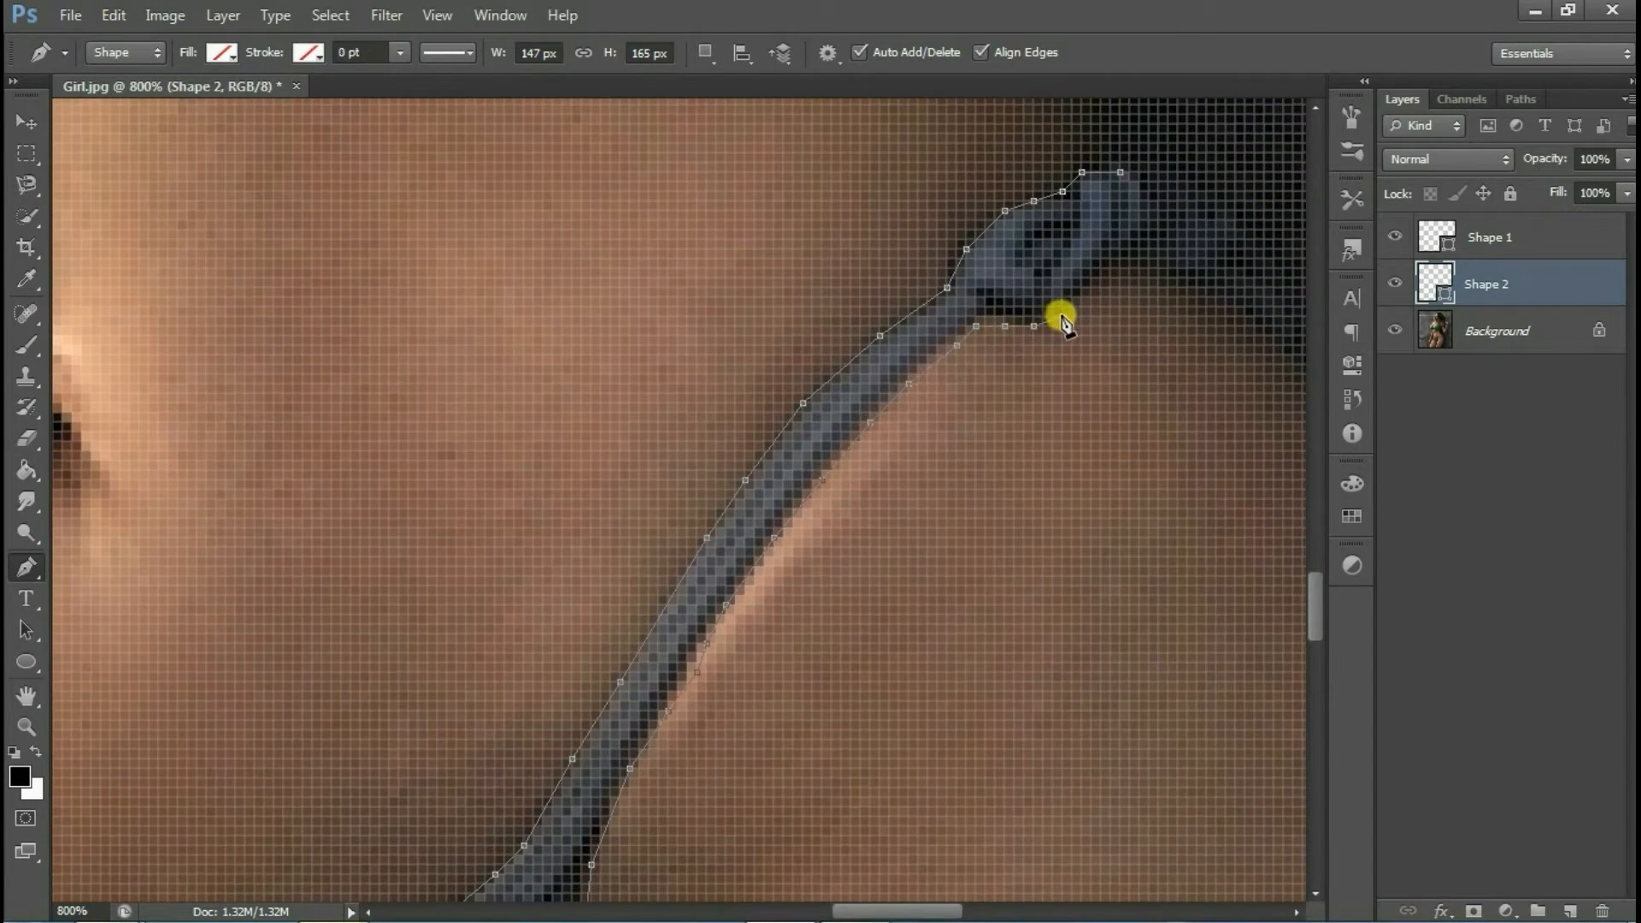
{"action": "left_click", "coordinate": [1091, 288]}
{"action": "left_click", "coordinate": [1121, 268]}
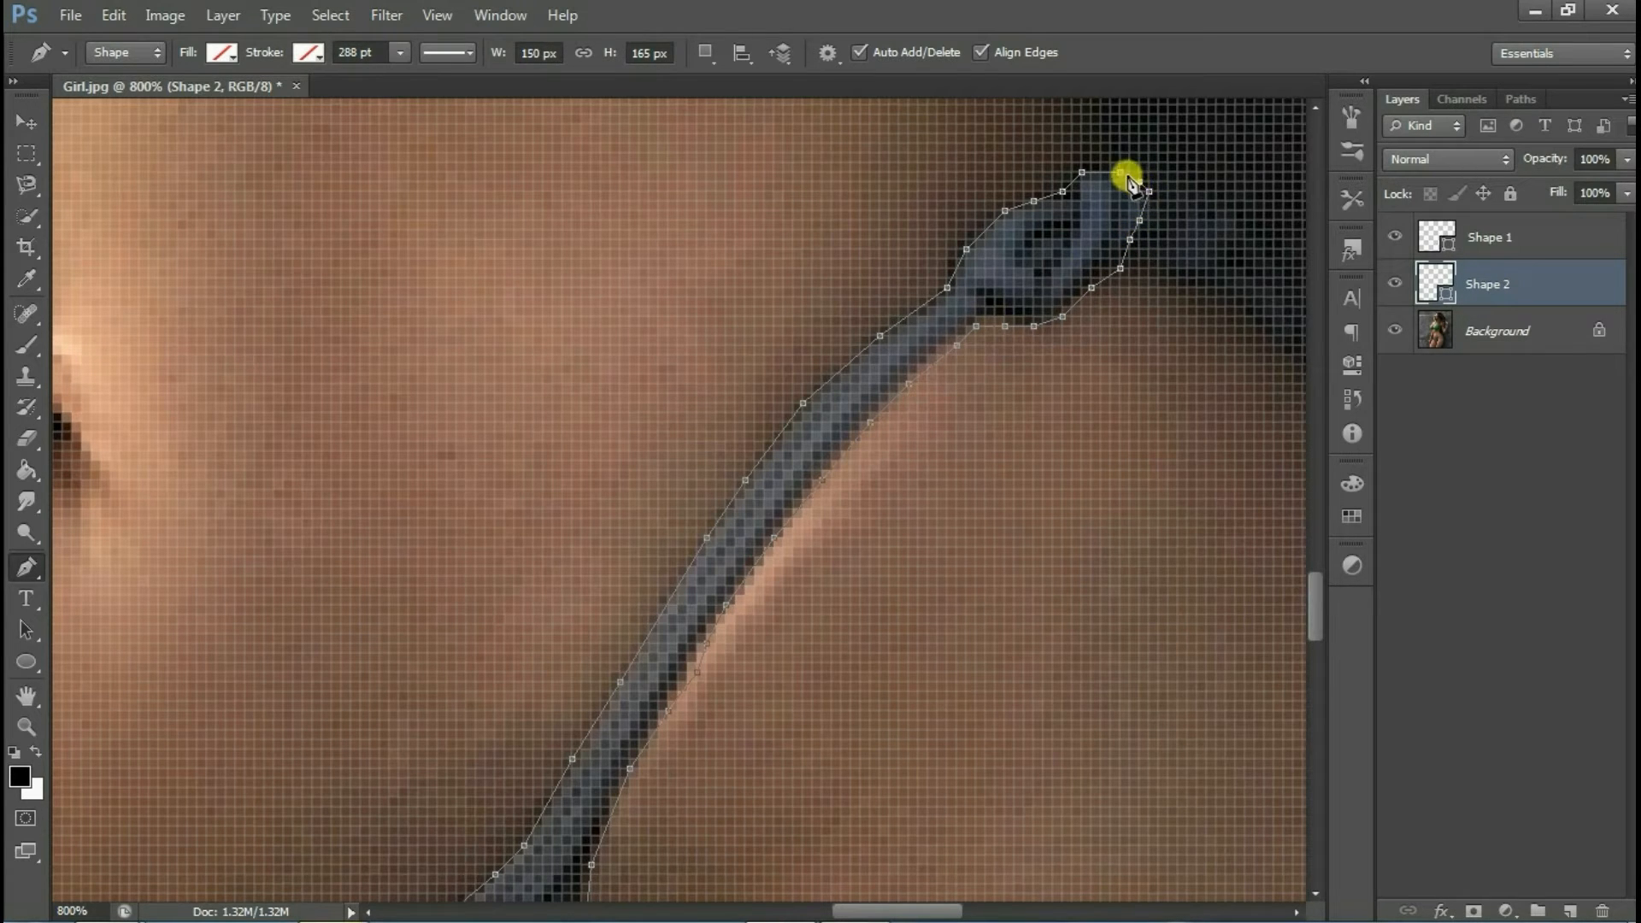
- Make a new anti-aliased selection with a 0-pixel feather radius from the Shape 2 path
{"action": "right_click", "coordinate": [947, 323]}
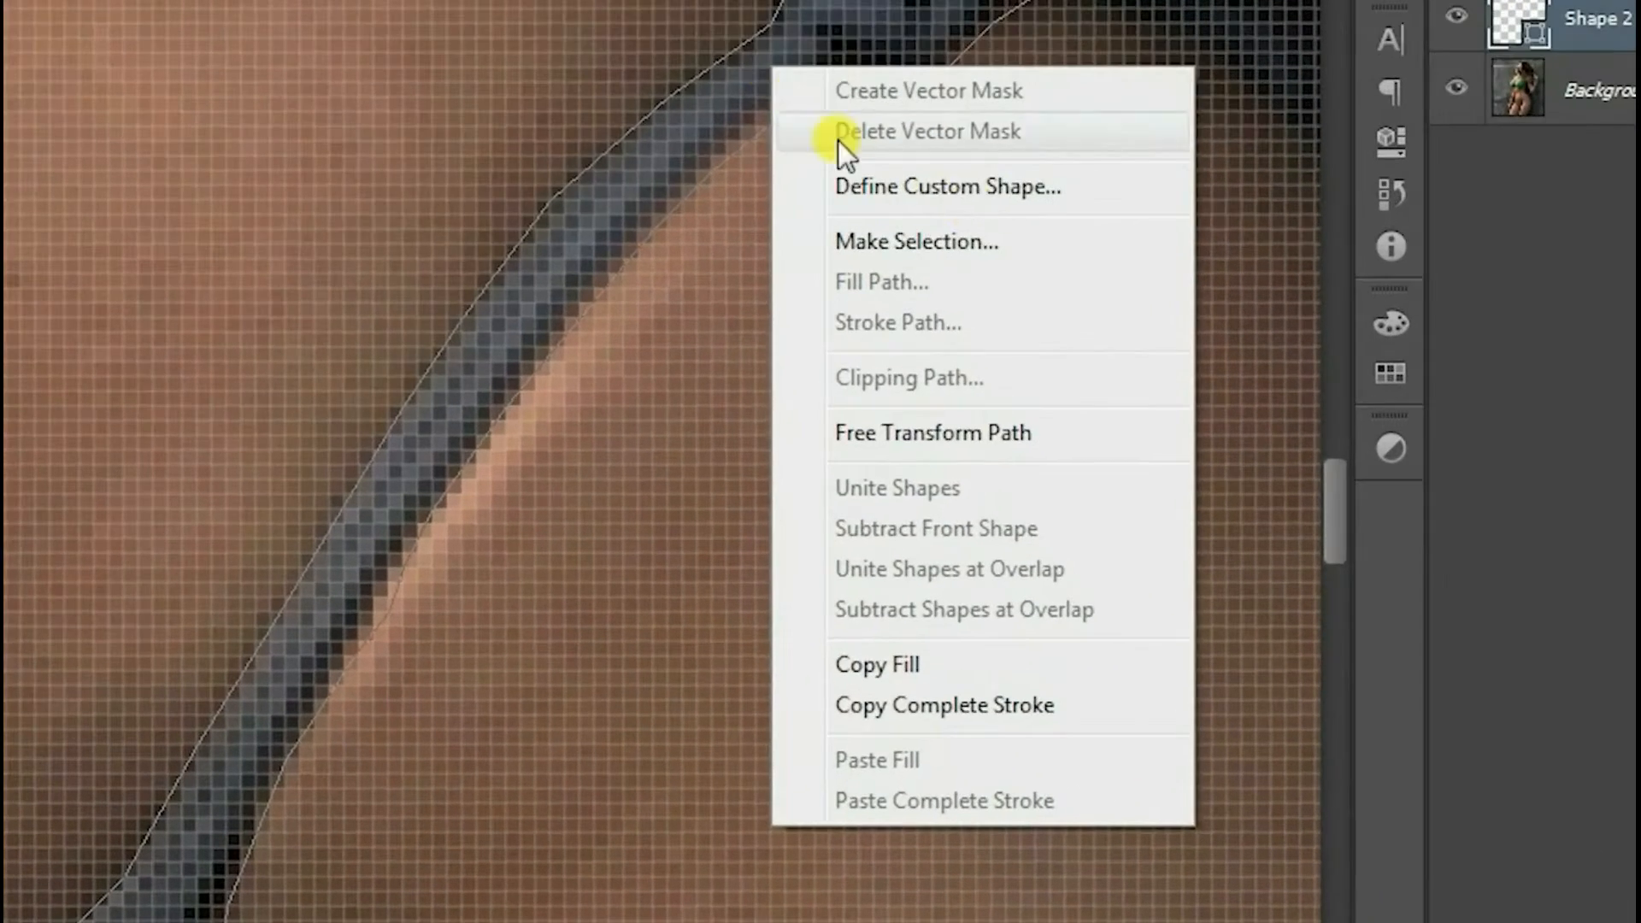
{"action": "left_click", "coordinate": [1069, 430]}
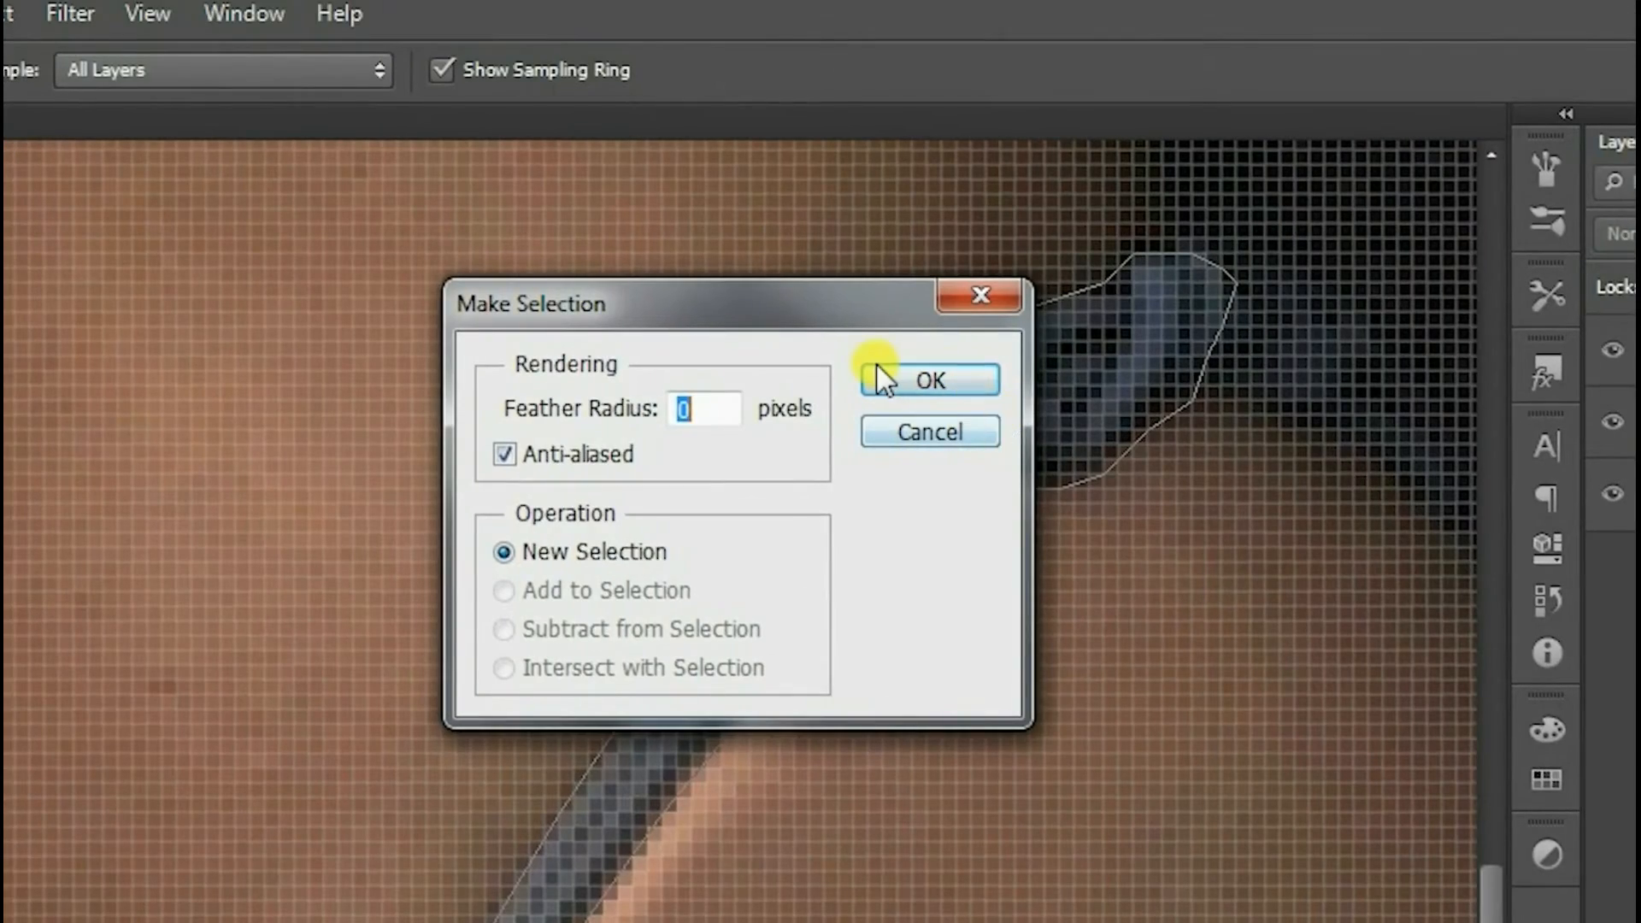
{"action": "left_click", "coordinate": [880, 372]}
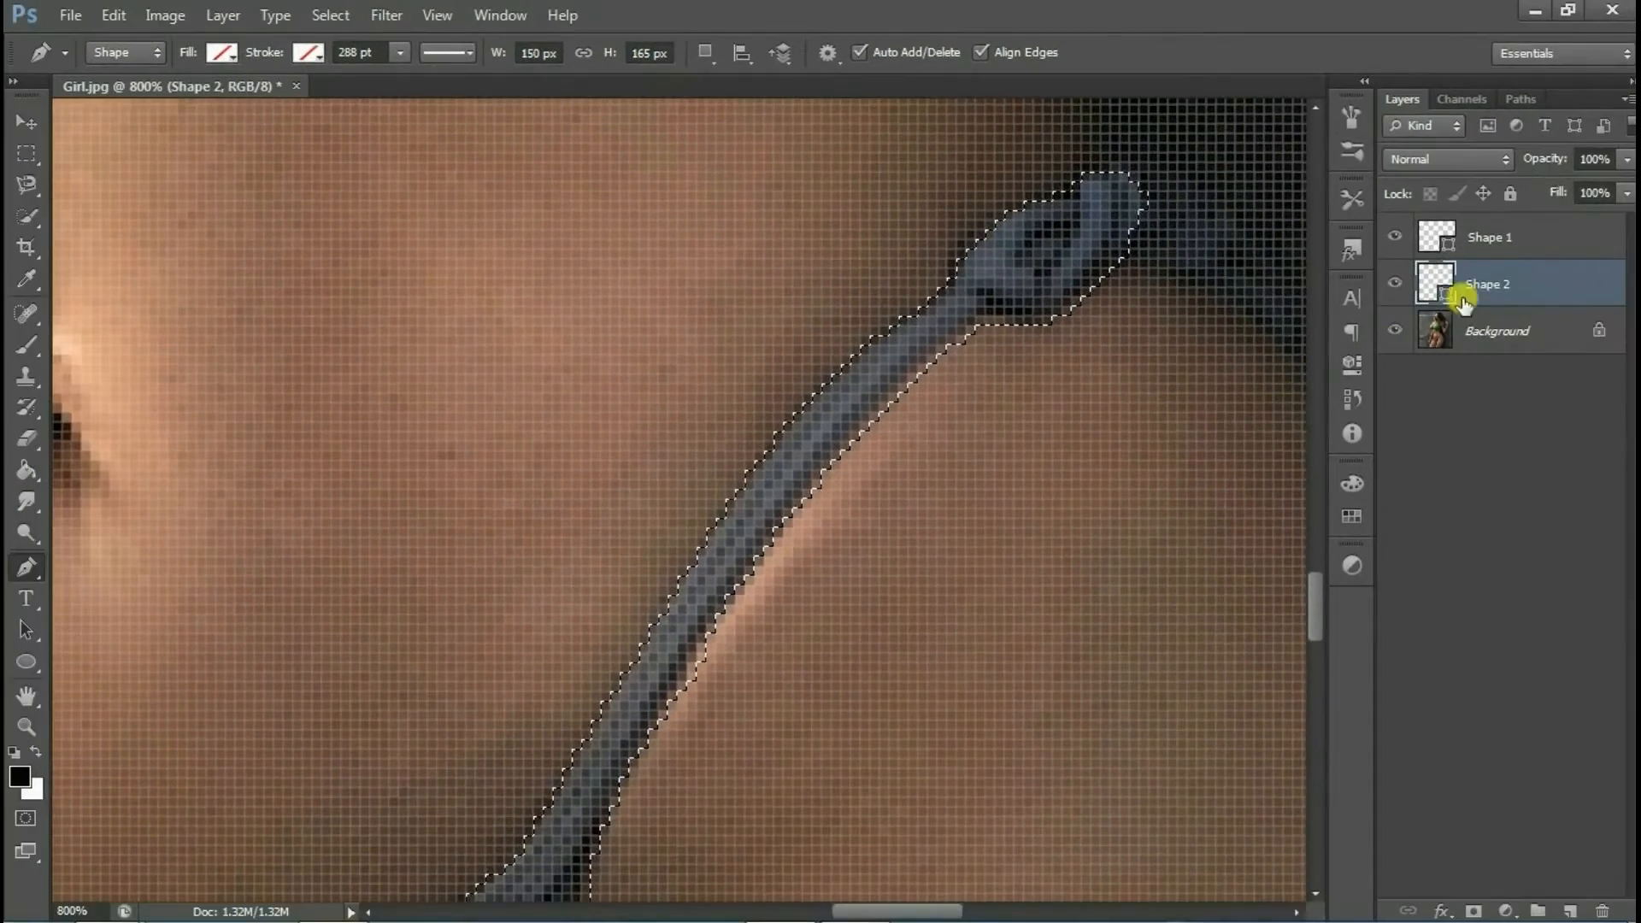
- Recolour the selected bikini bottom green on the Background layer using Variations with More Green applied to the midtones
{"action": "left_click", "coordinate": [1450, 329]}
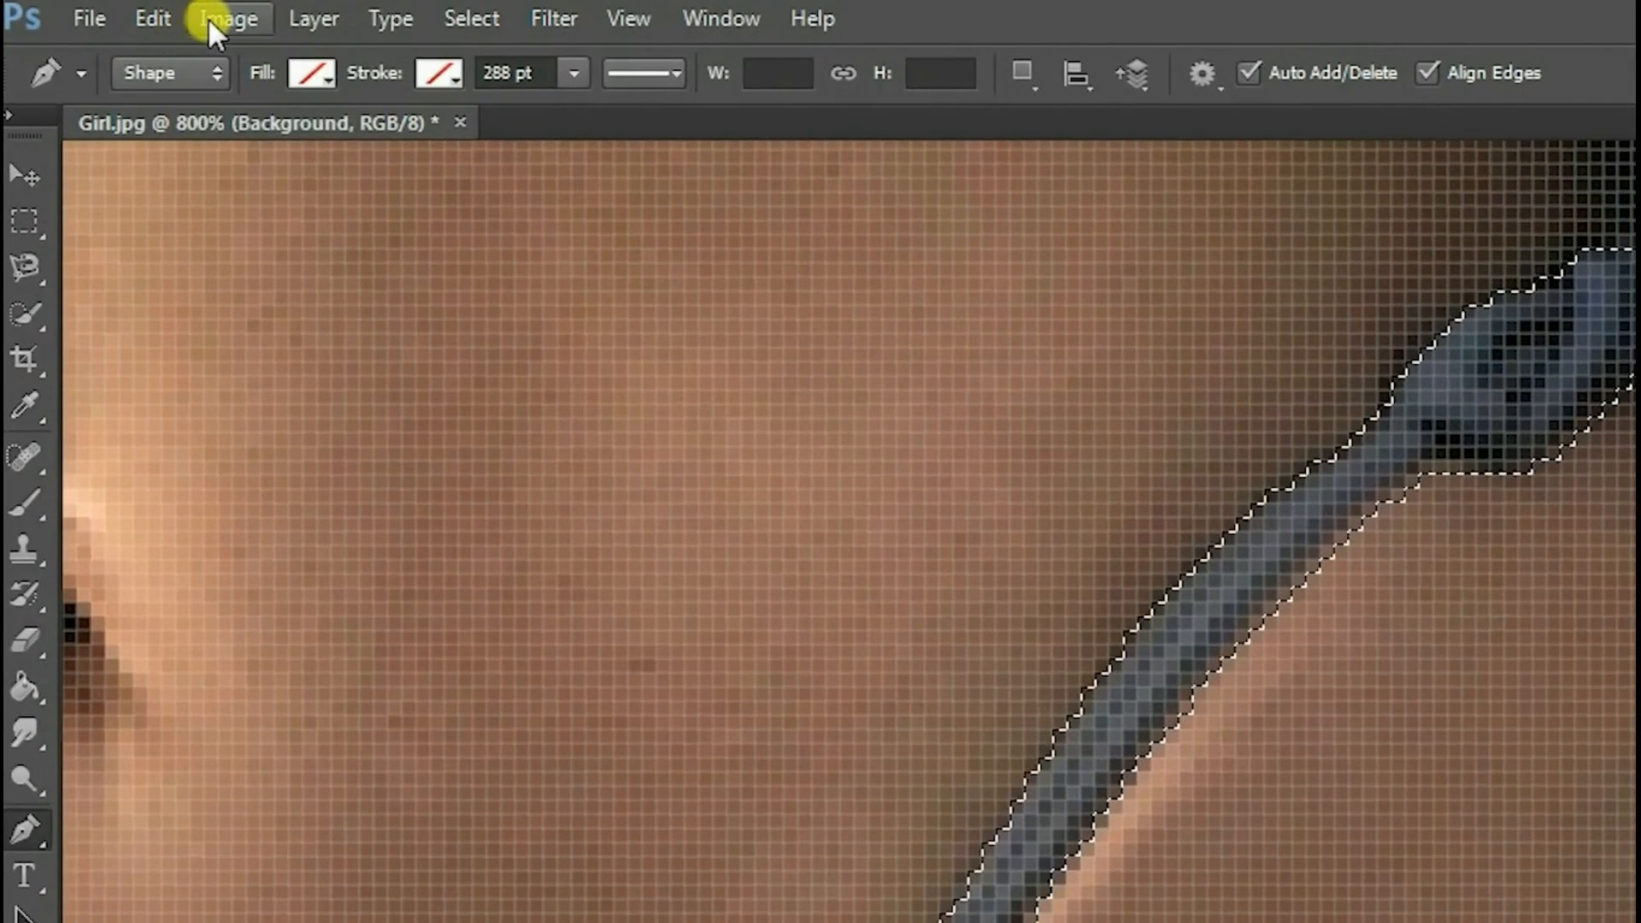
{"action": "left_click", "coordinate": [206, 17]}
{"action": "mouse_move", "coordinate": [525, 95]}
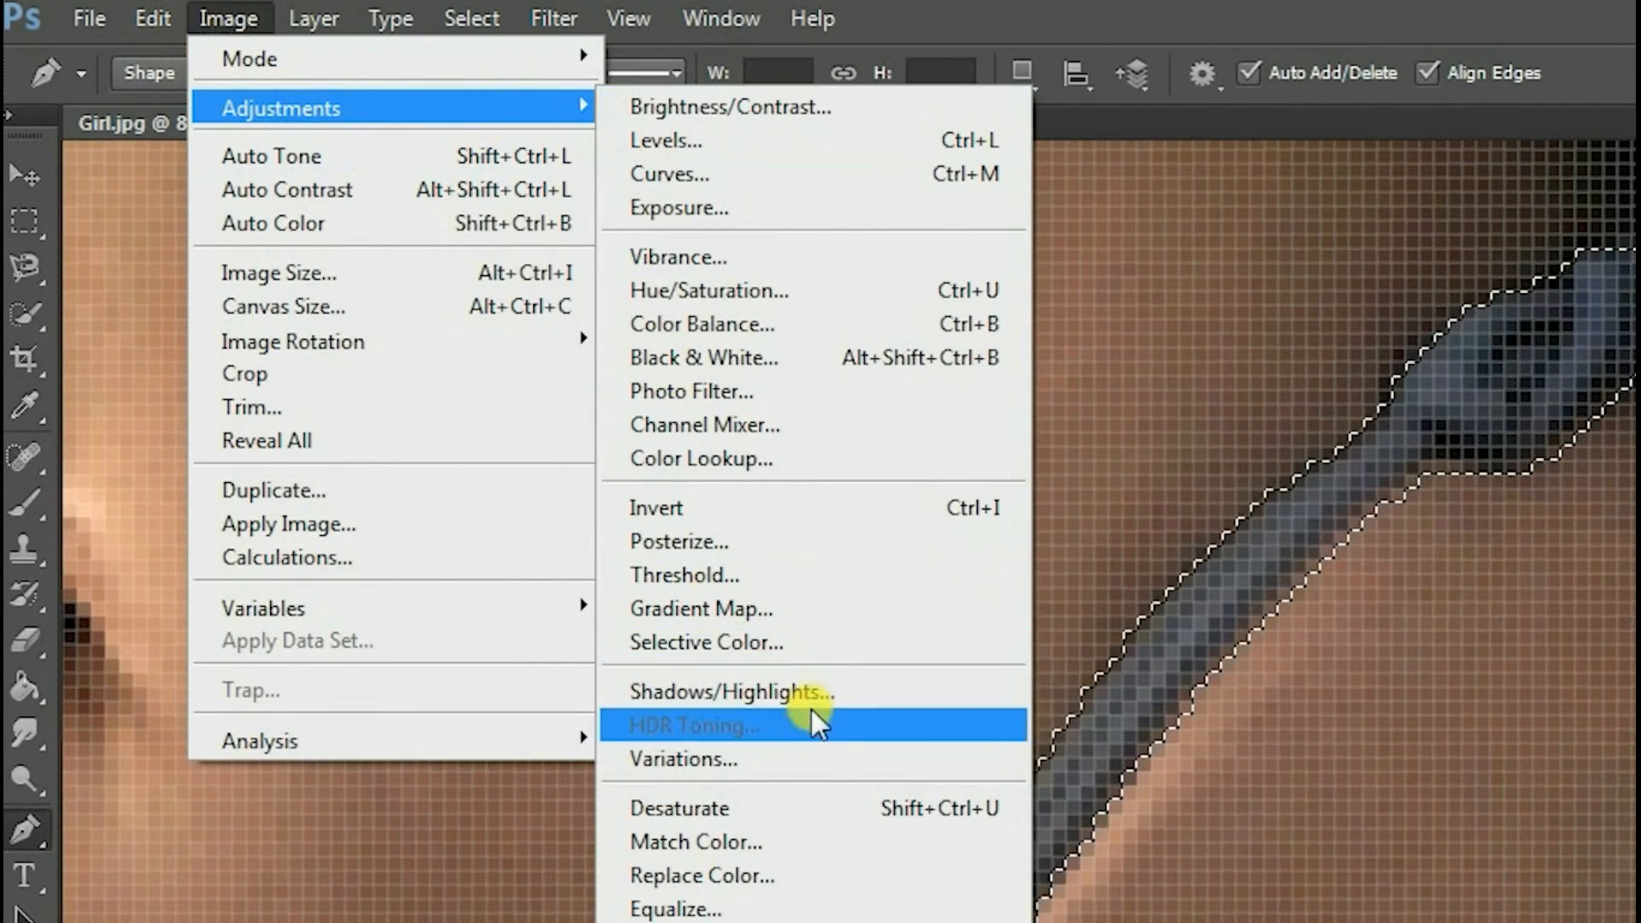
{"action": "left_click", "coordinate": [809, 746]}
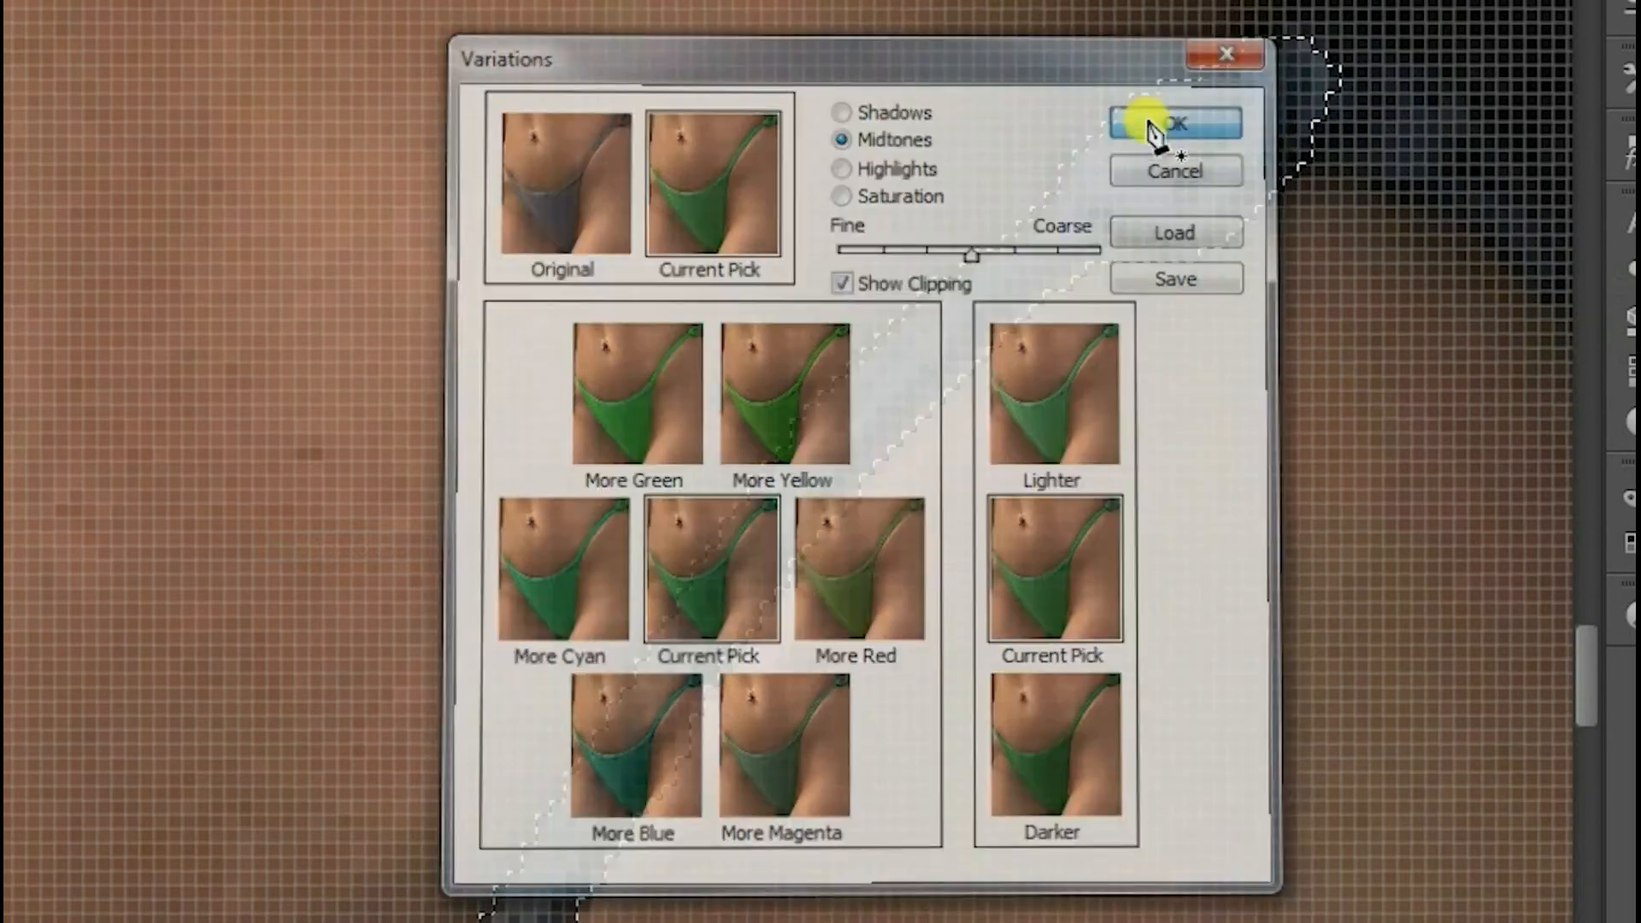
{"action": "left_click", "coordinate": [1147, 121]}
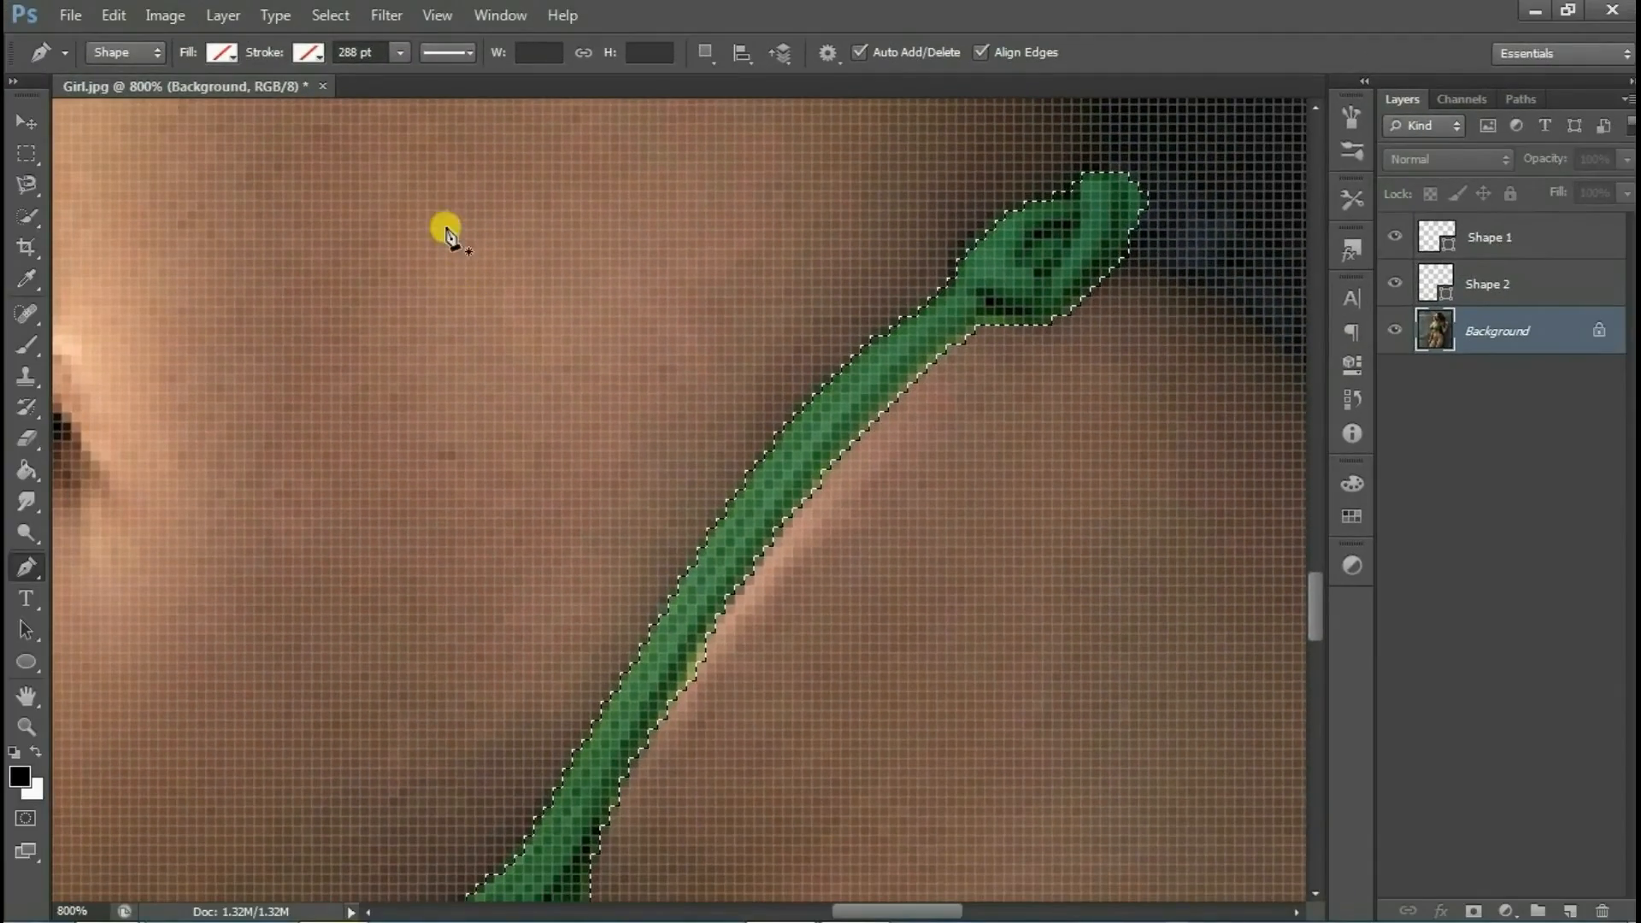
- Deselect the bikini bottom and fit the whole image in view
{"action": "left_click", "coordinate": [330, 15]}
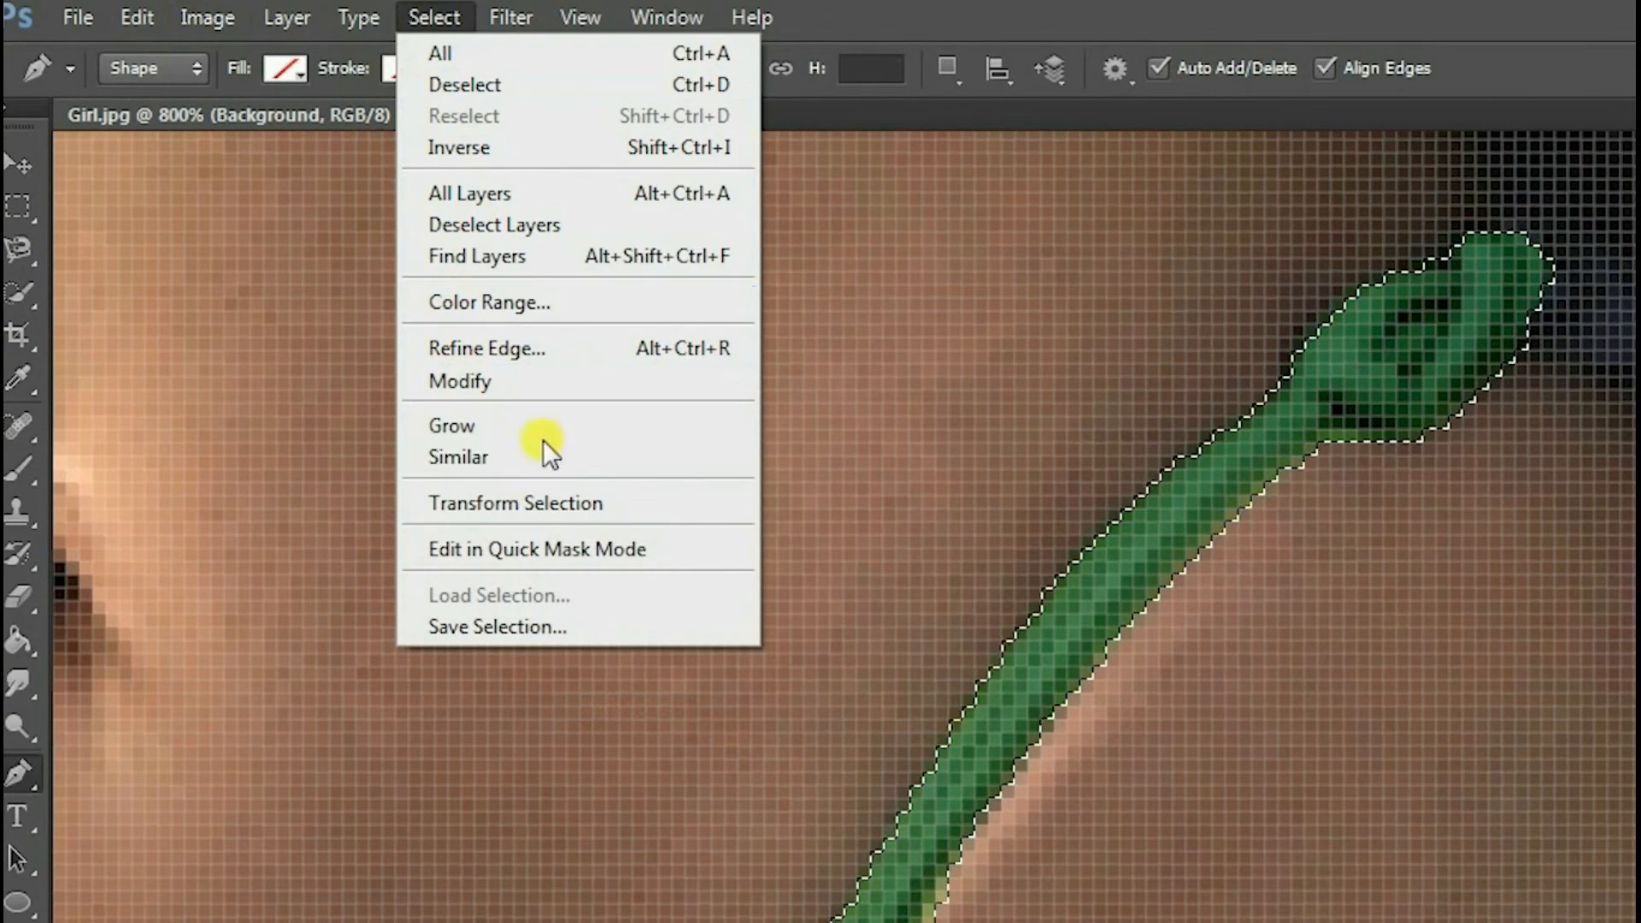
{"action": "left_click", "coordinate": [588, 87]}
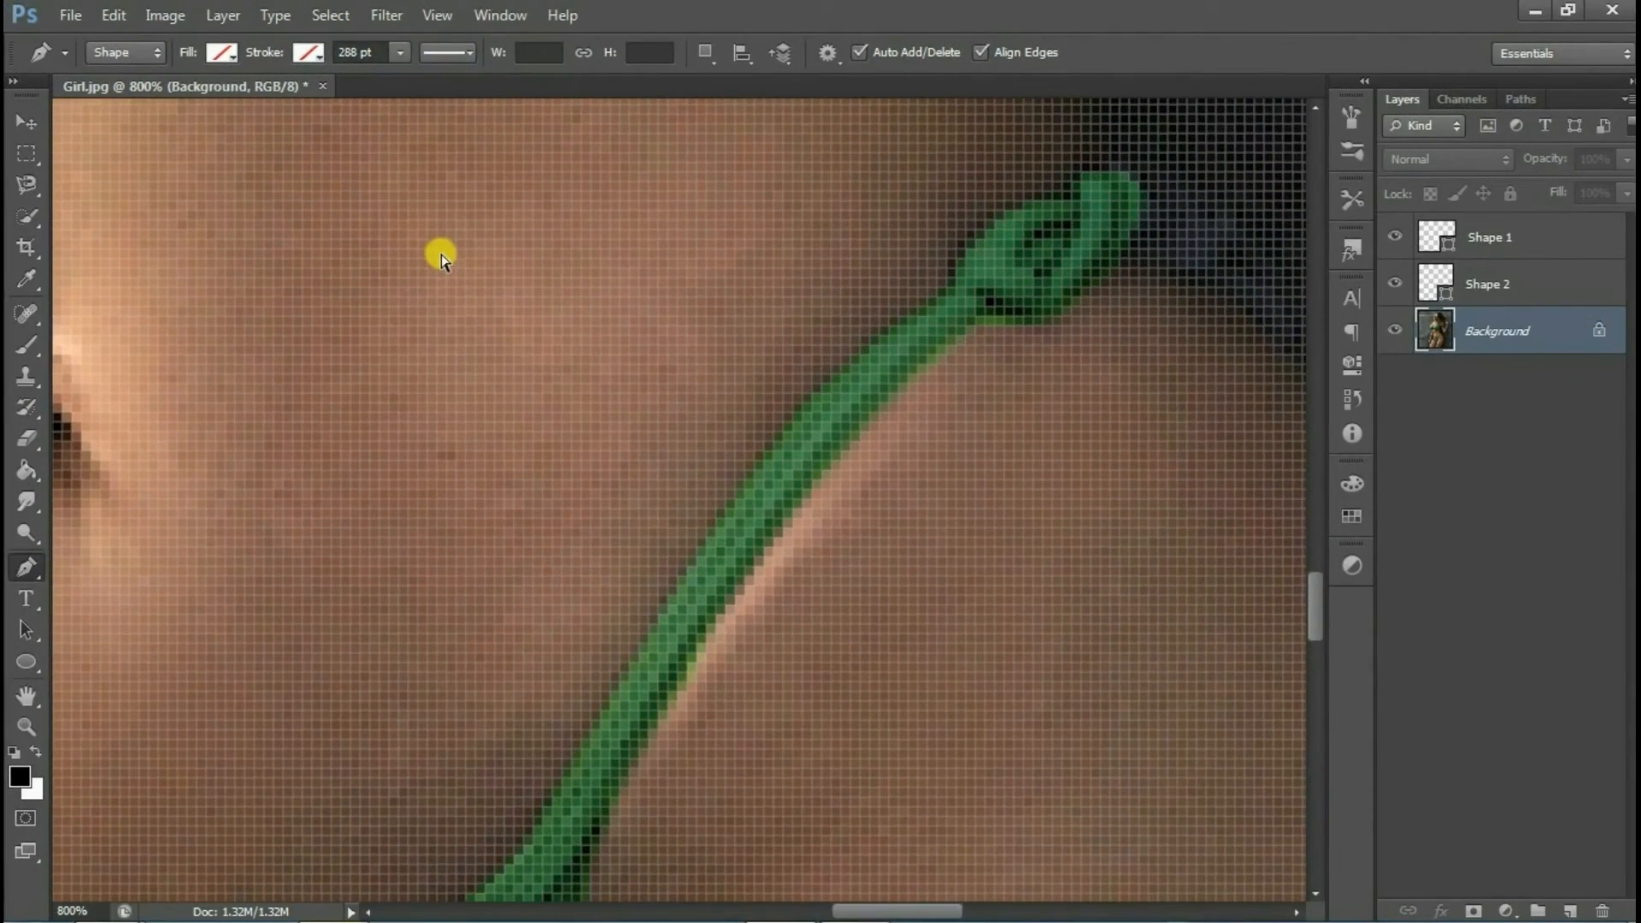
{"action": "key", "text": "ctrl+0"}
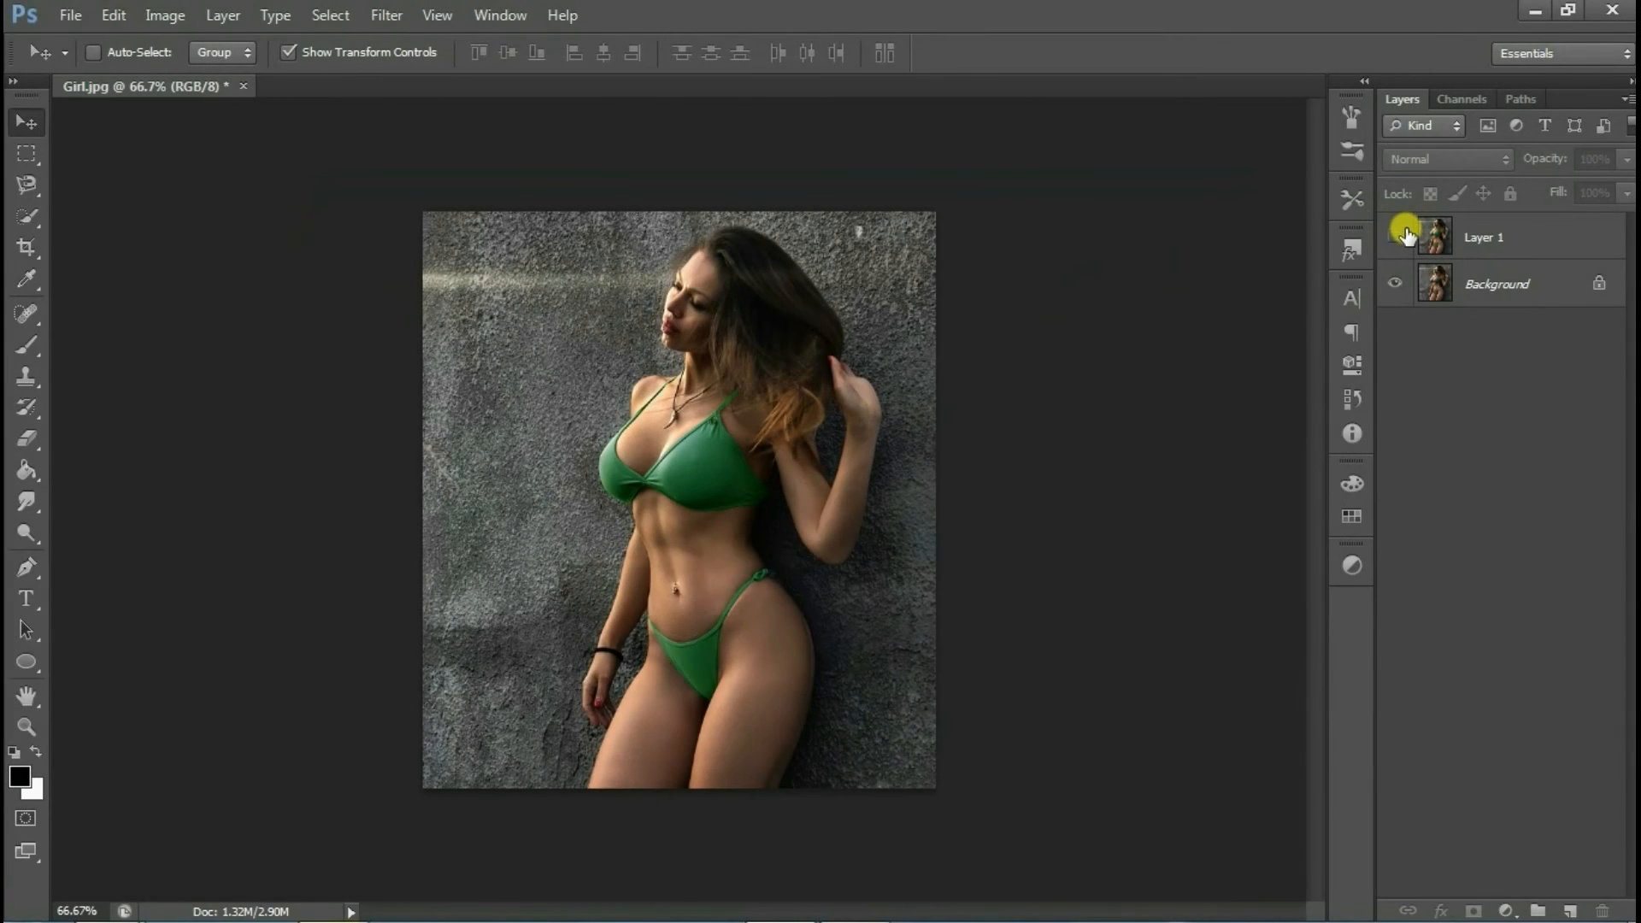
- Toggle the visibility of Layer 1 to compare the recoloured bikini with the original photo
{"action": "left_click", "coordinate": [1405, 235]}
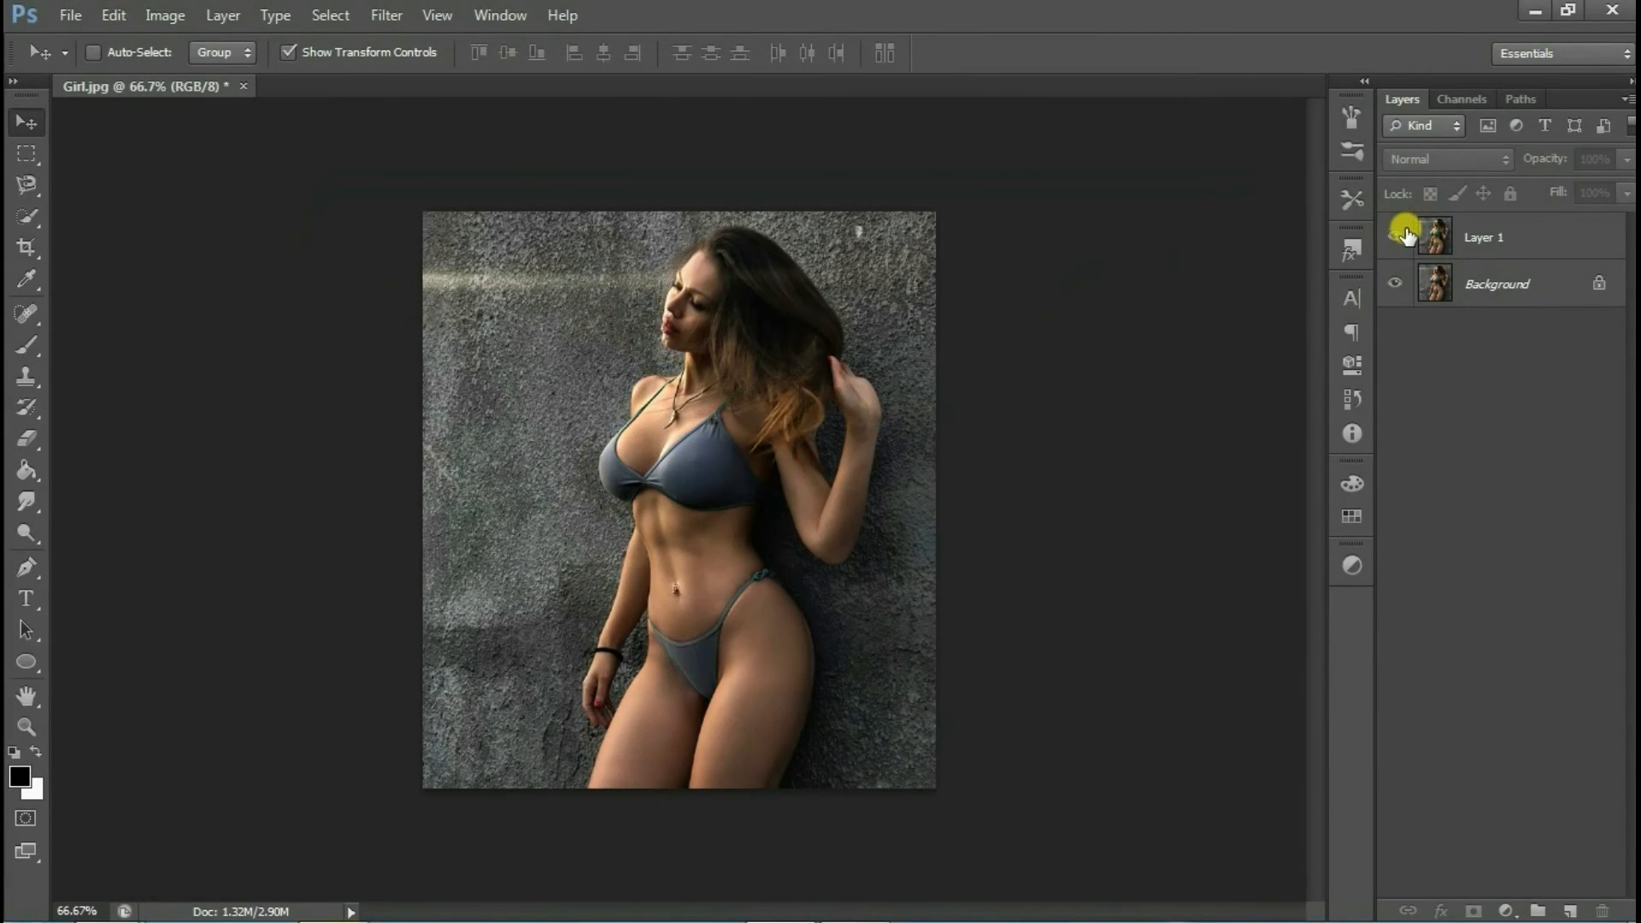
{"action": "left_click", "coordinate": [1405, 235]}
{"action": "left_click", "coordinate": [1404, 236]}
{"action": "left_click", "coordinate": [1395, 237]}
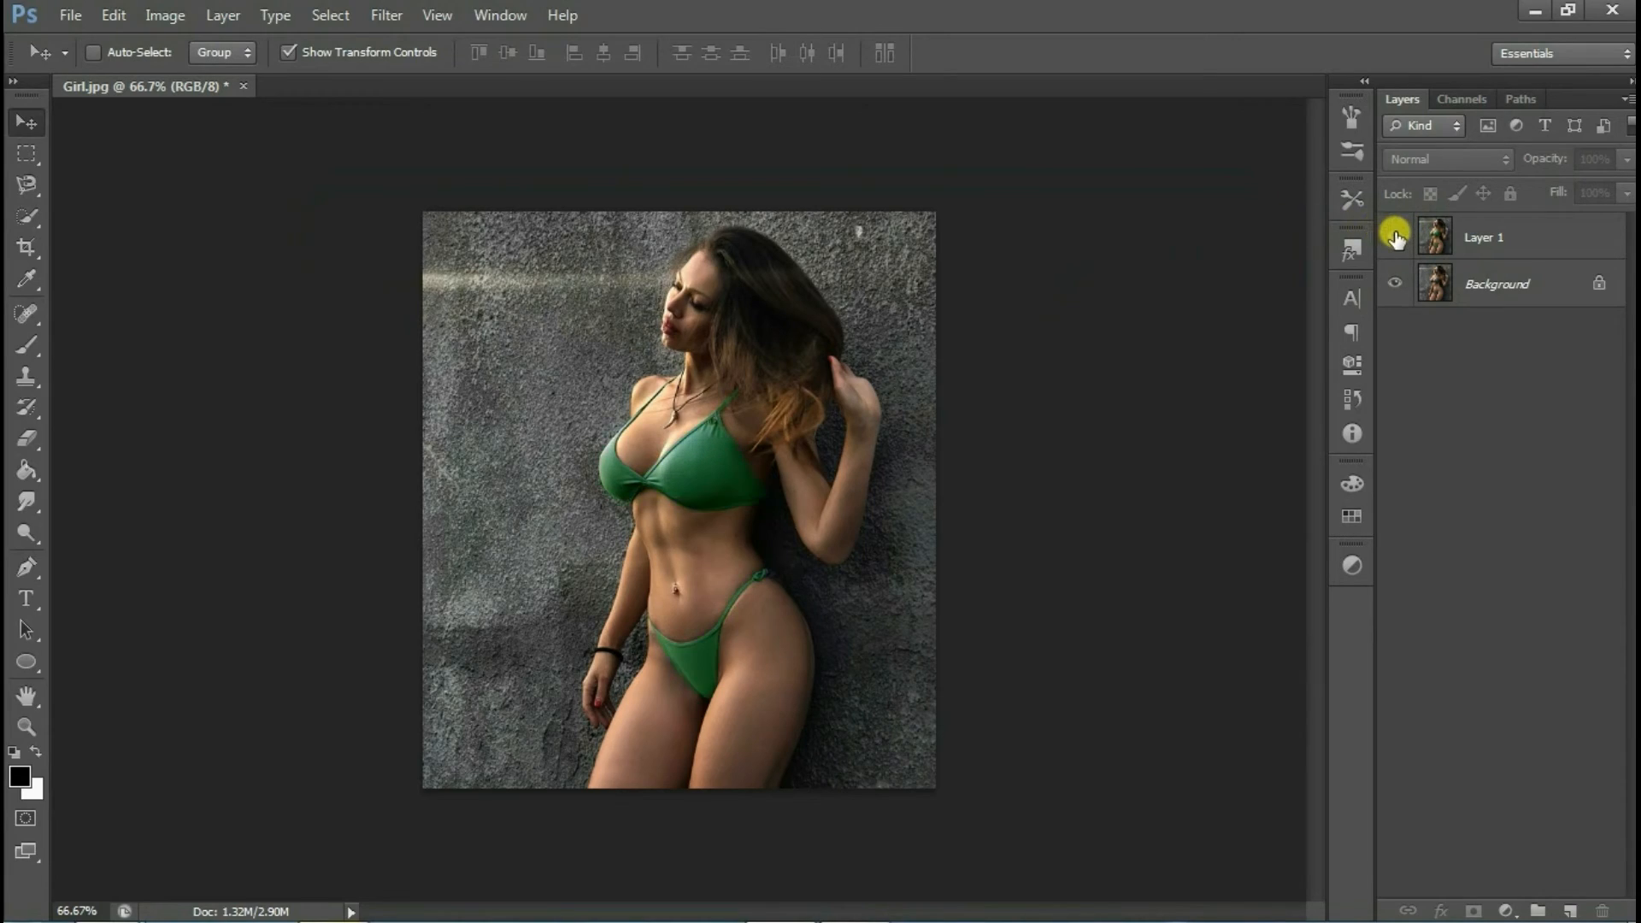
{"action": "left_click", "coordinate": [1395, 237]}
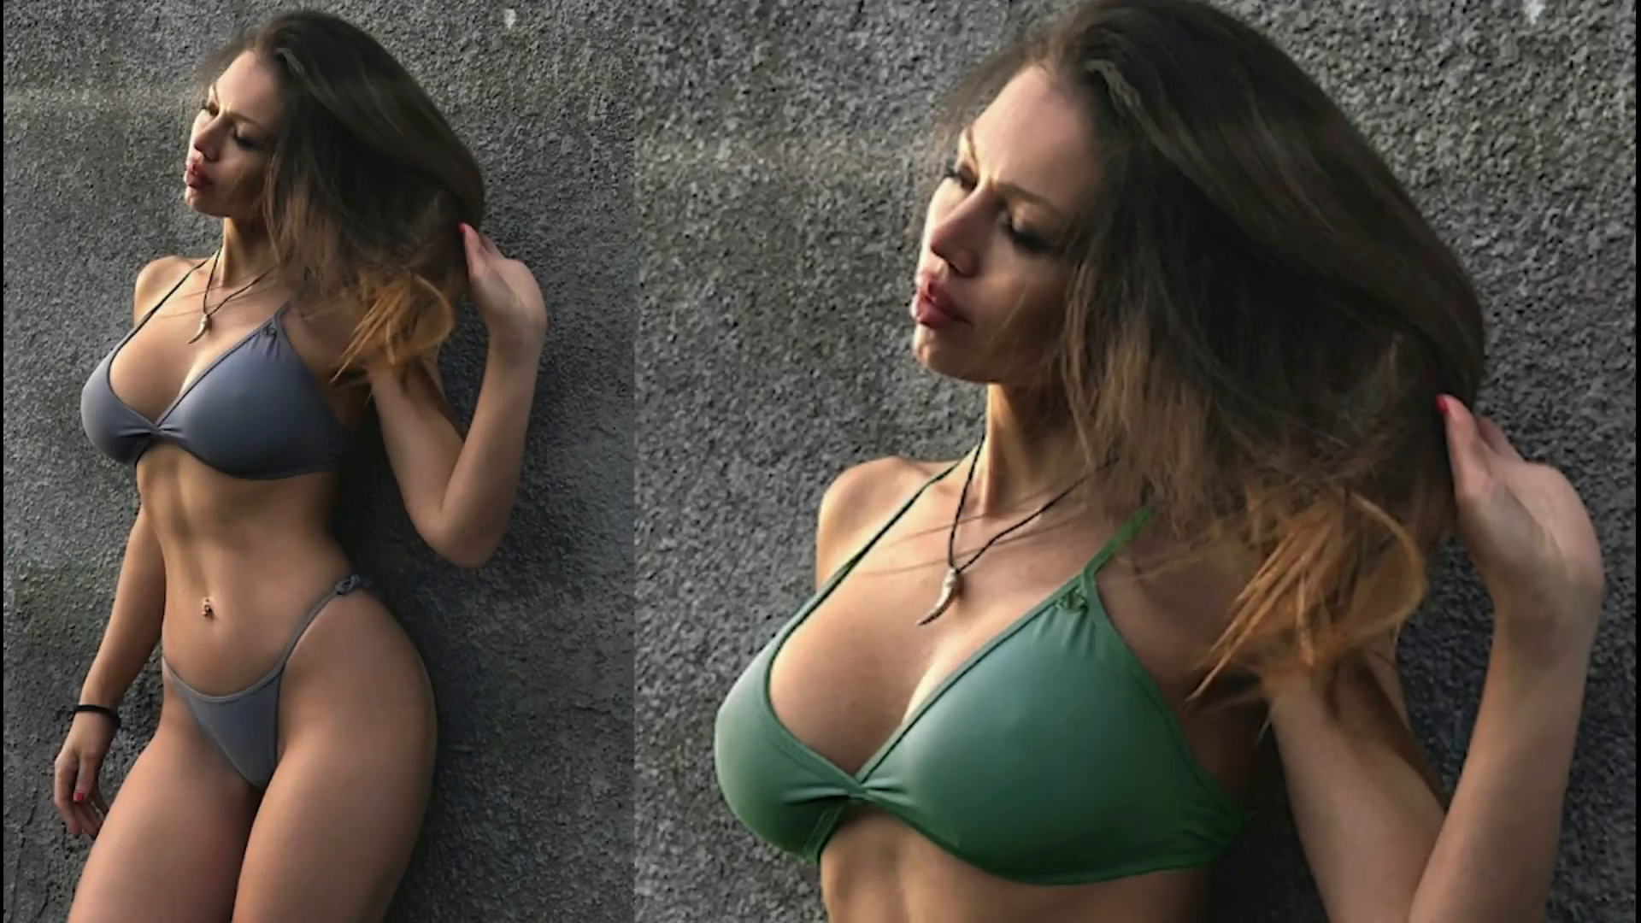